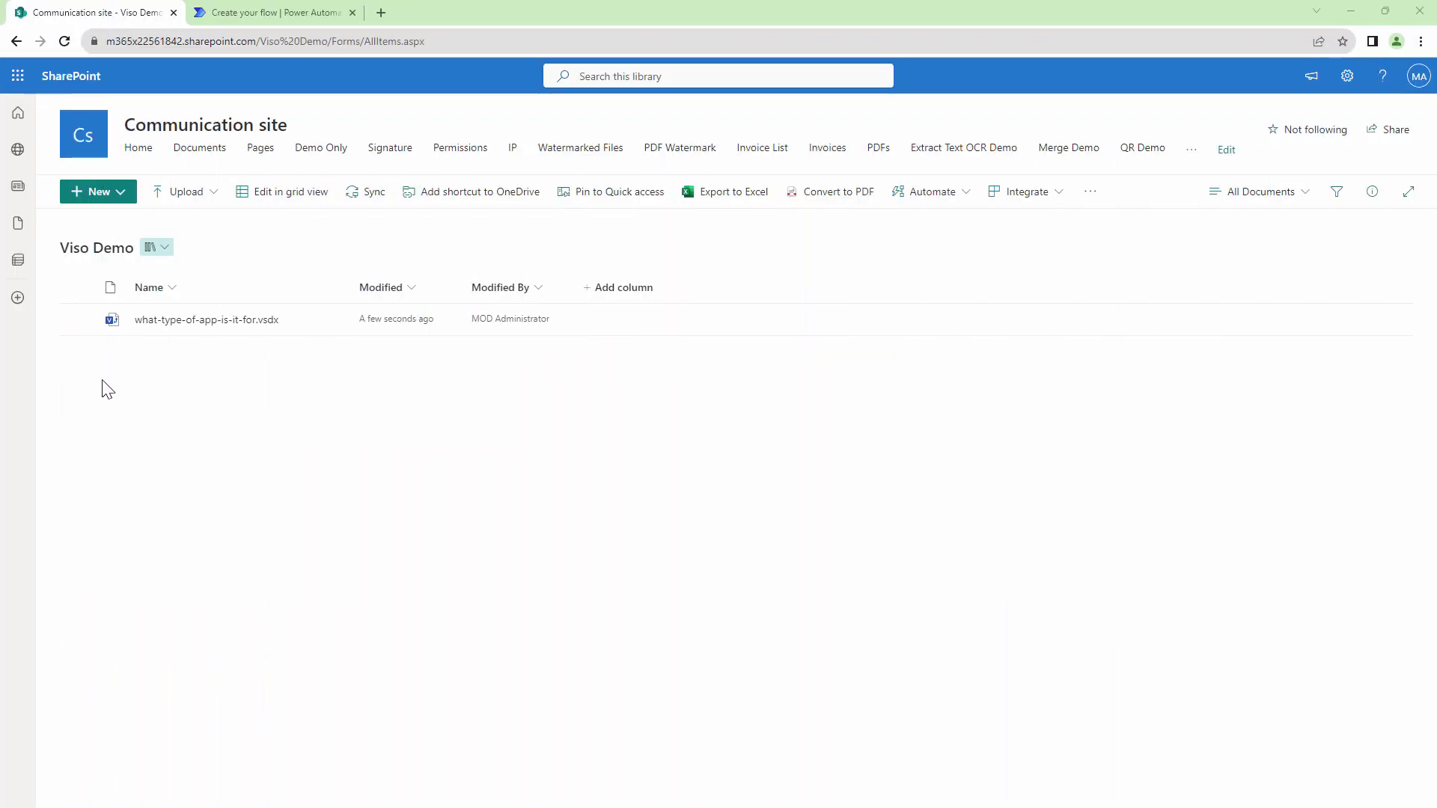
Step: Open what-type-of-app-is-it-for.vsdx from the library in Visio for the web
{"action": "left_click", "coordinate": [187, 321]}
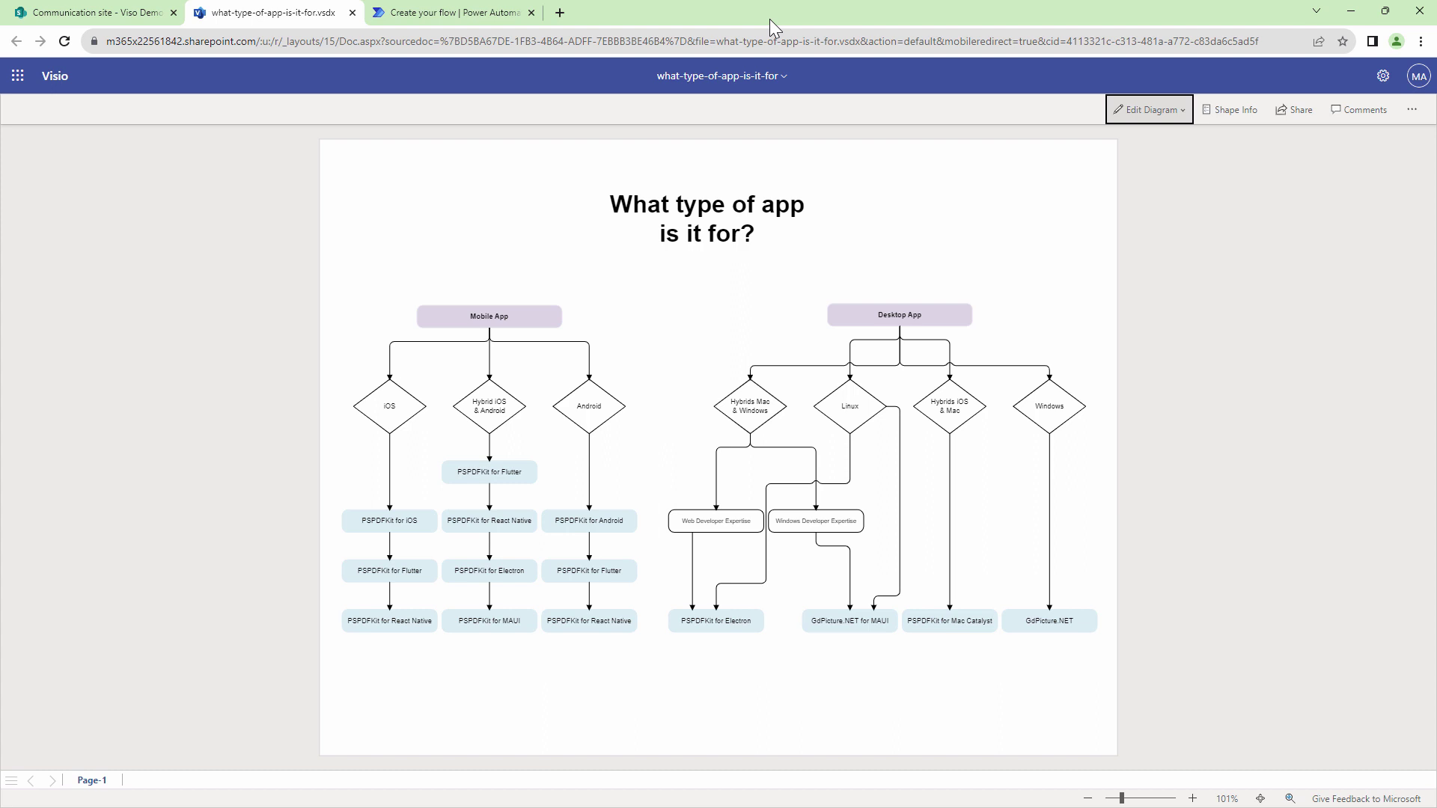
Step: Start a new automated cloud flow, skipping the setup wizard
{"action": "left_click", "coordinate": [456, 15]}
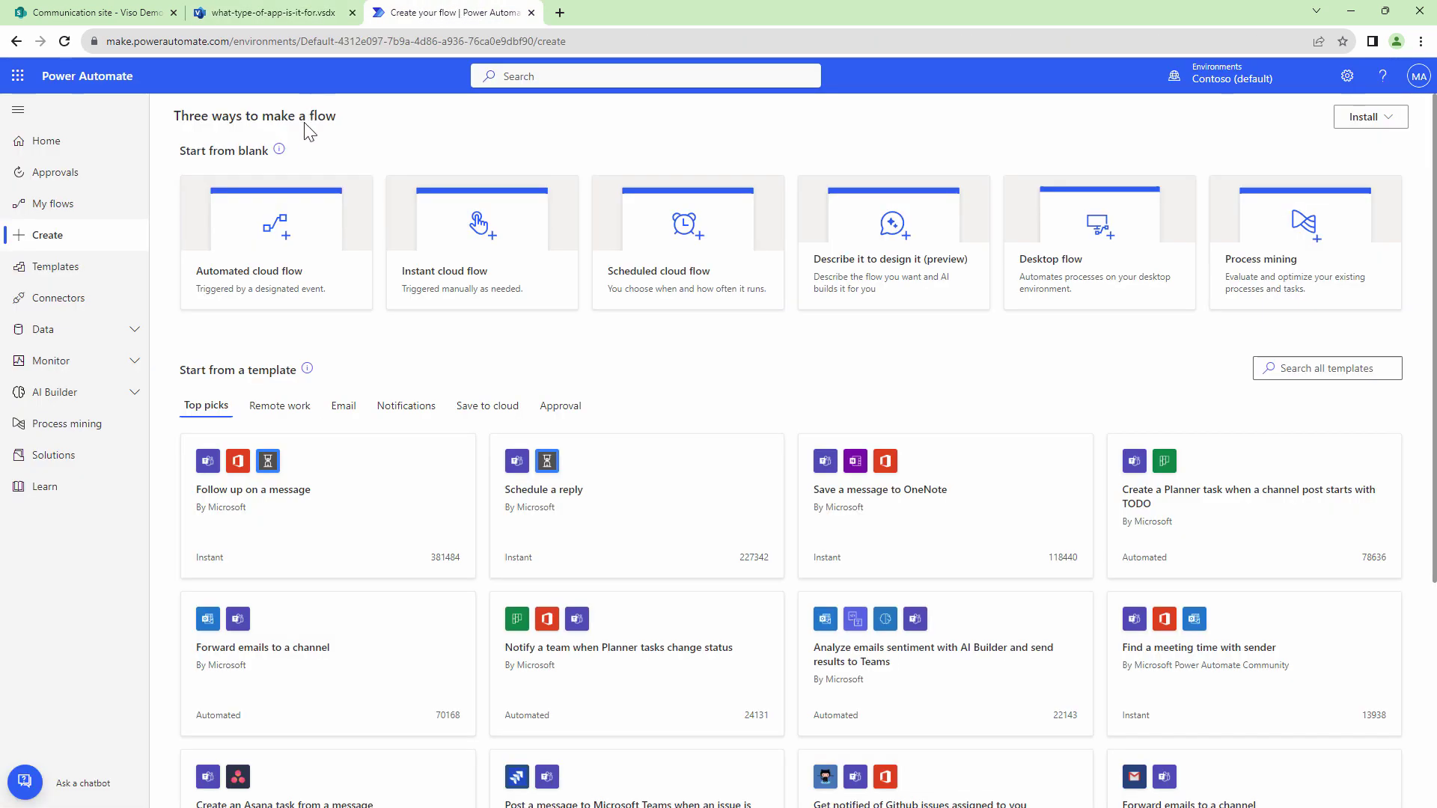
{"action": "left_click", "coordinate": [301, 247]}
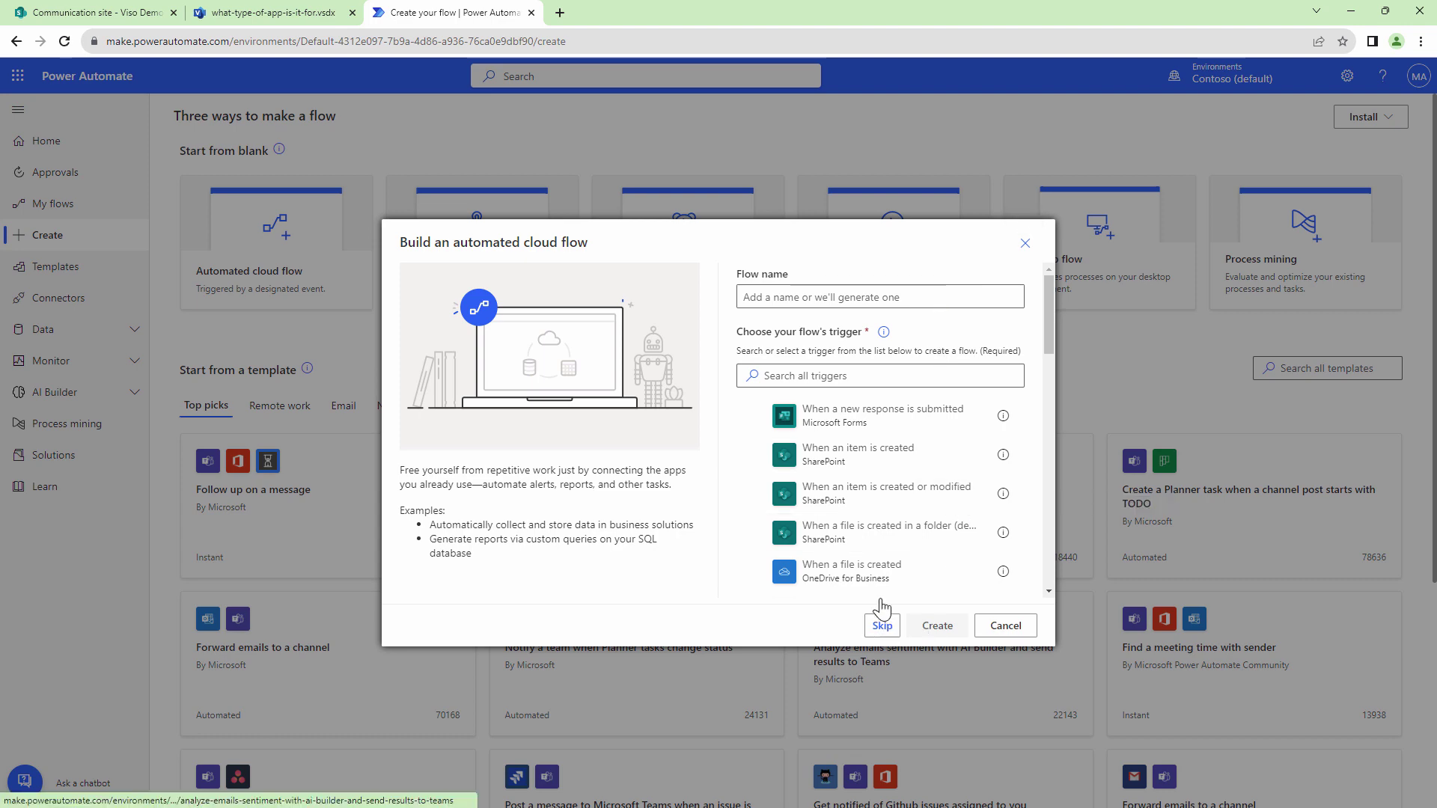
{"action": "left_click", "coordinate": [883, 626]}
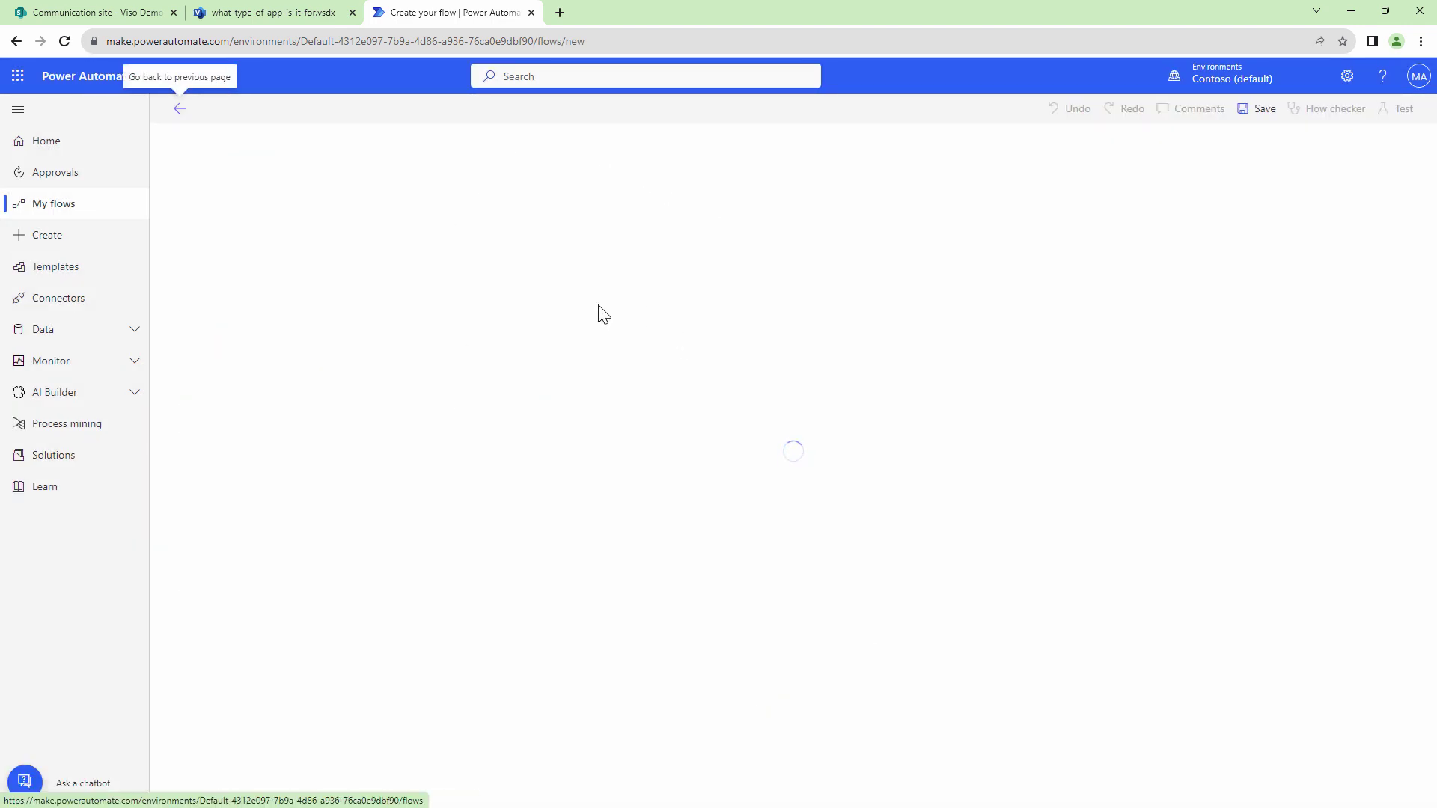
Step: Add the SharePoint 'When a file is created or modified (properties only)' trigger on Communication site
{"action": "left_click", "coordinate": [831, 226]}
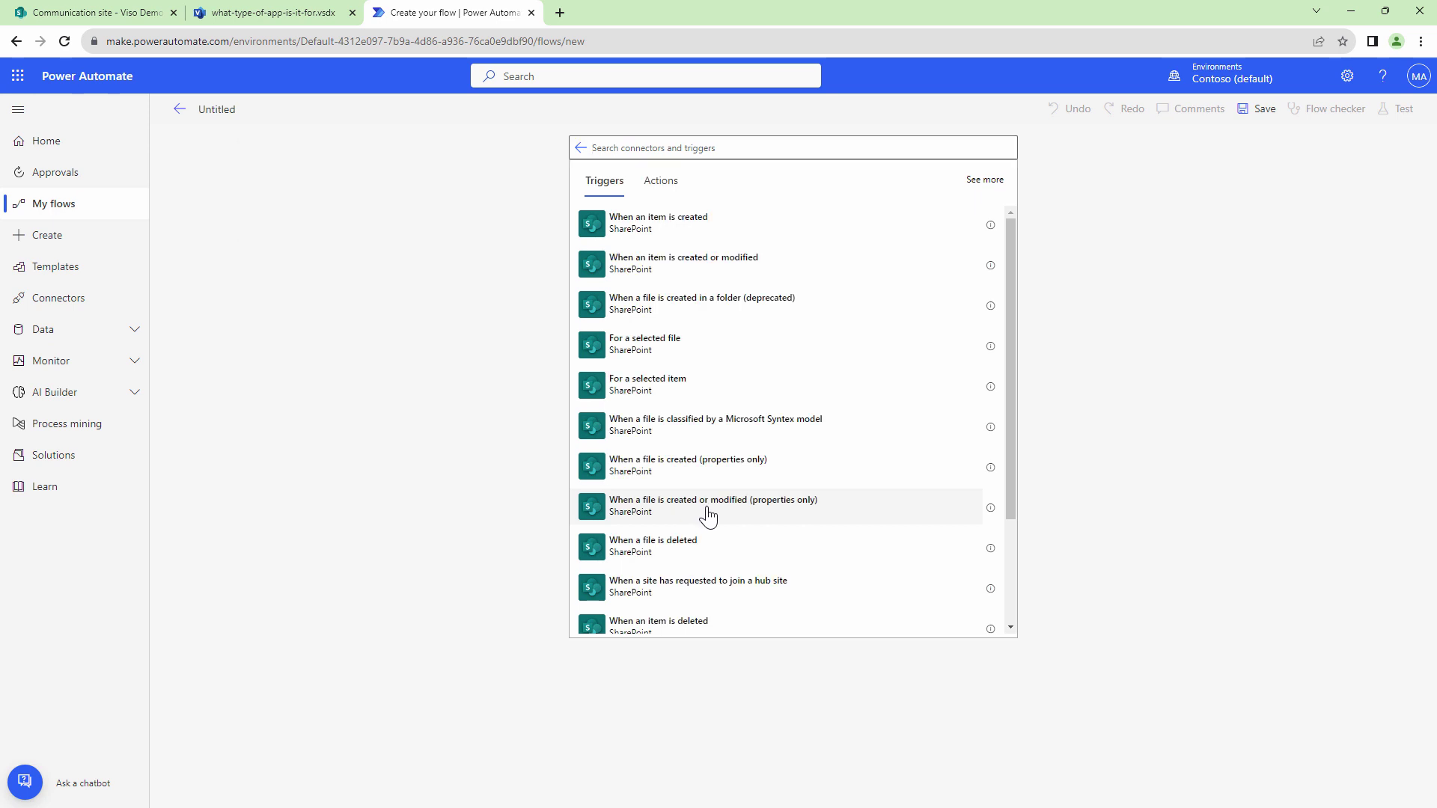
{"action": "left_click", "coordinate": [704, 513]}
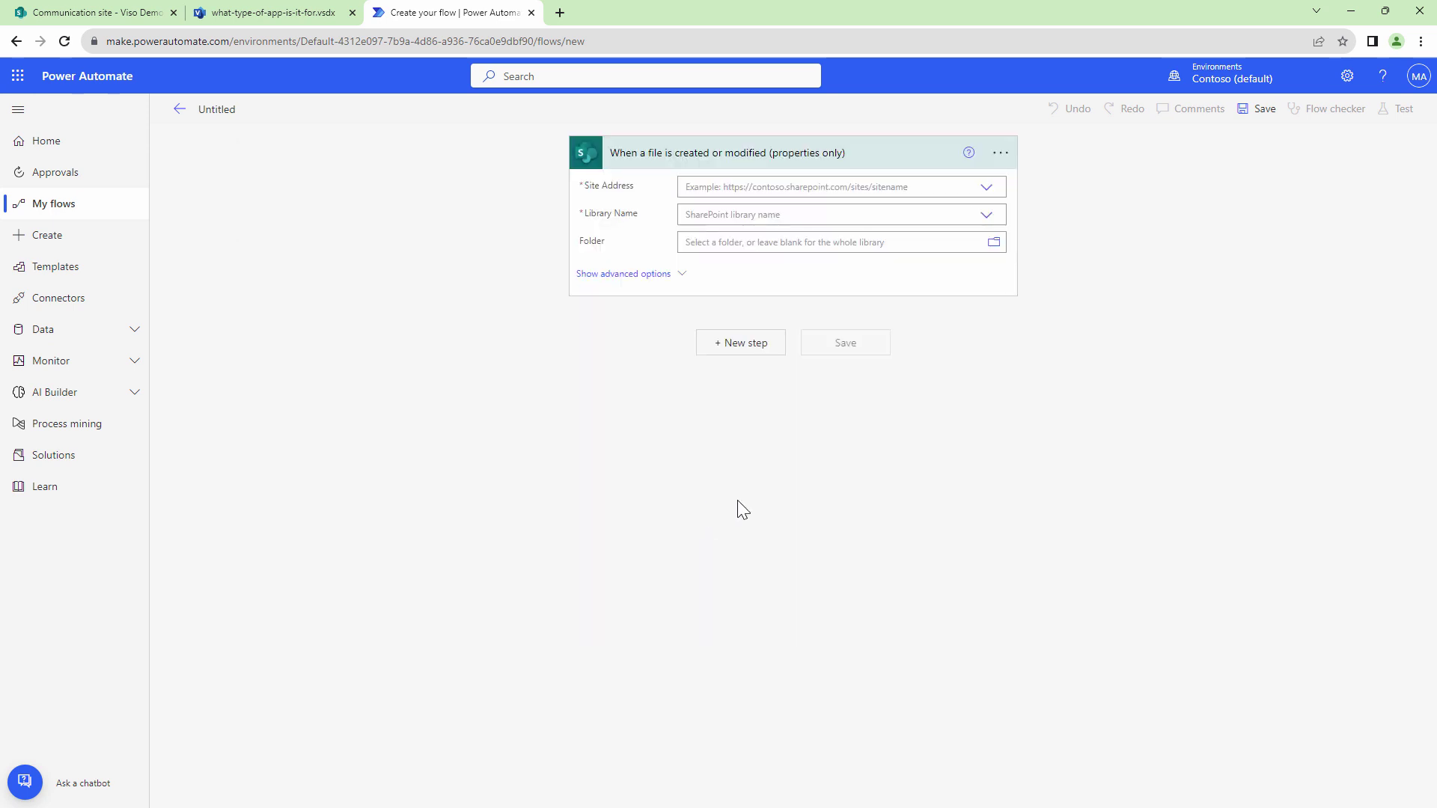
{"action": "left_click", "coordinate": [989, 192]}
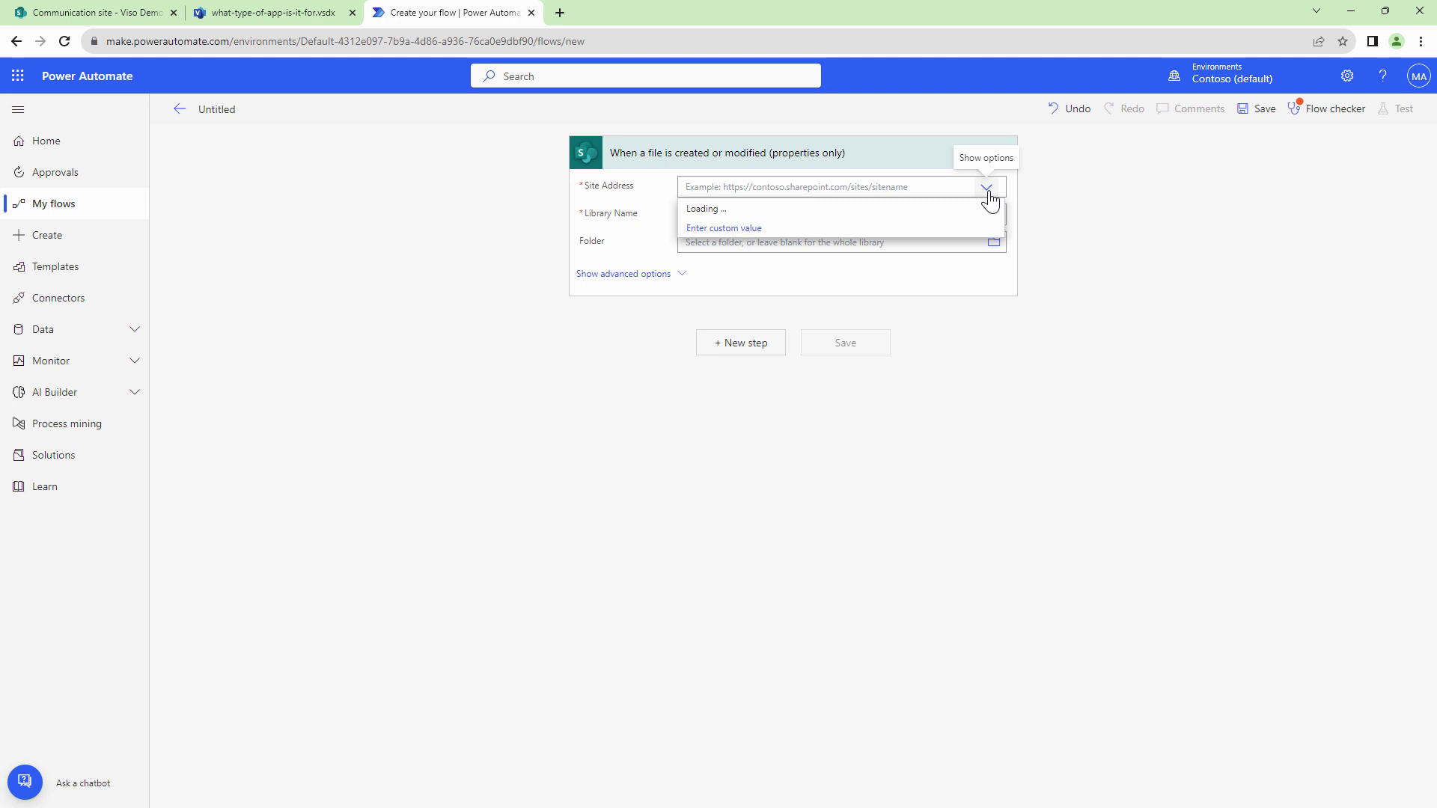
{"action": "left_click", "coordinate": [989, 208]}
{"action": "left_click", "coordinate": [988, 216]}
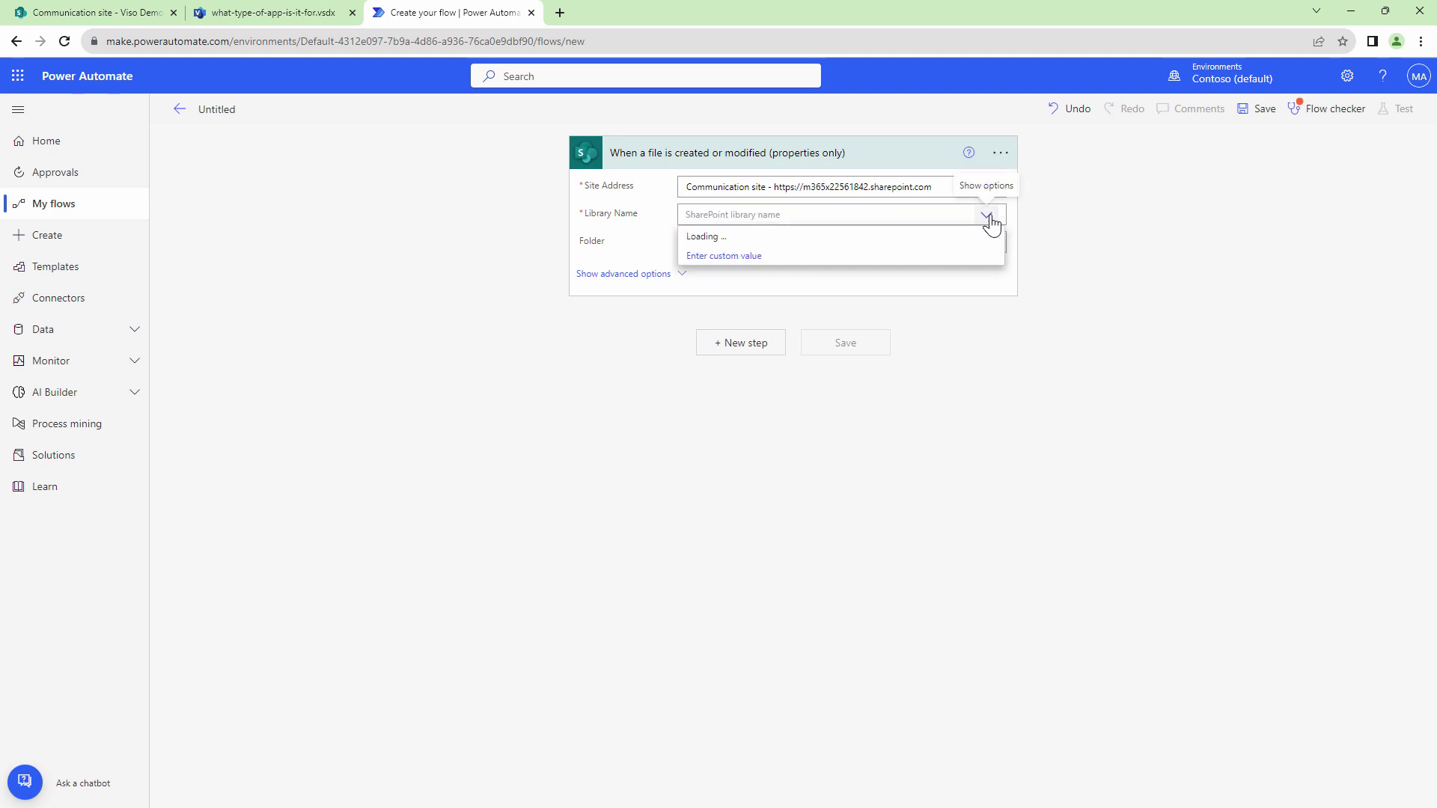
{"action": "left_click_drag", "start_coordinate": [1000, 292], "coordinate": [1000, 383]}
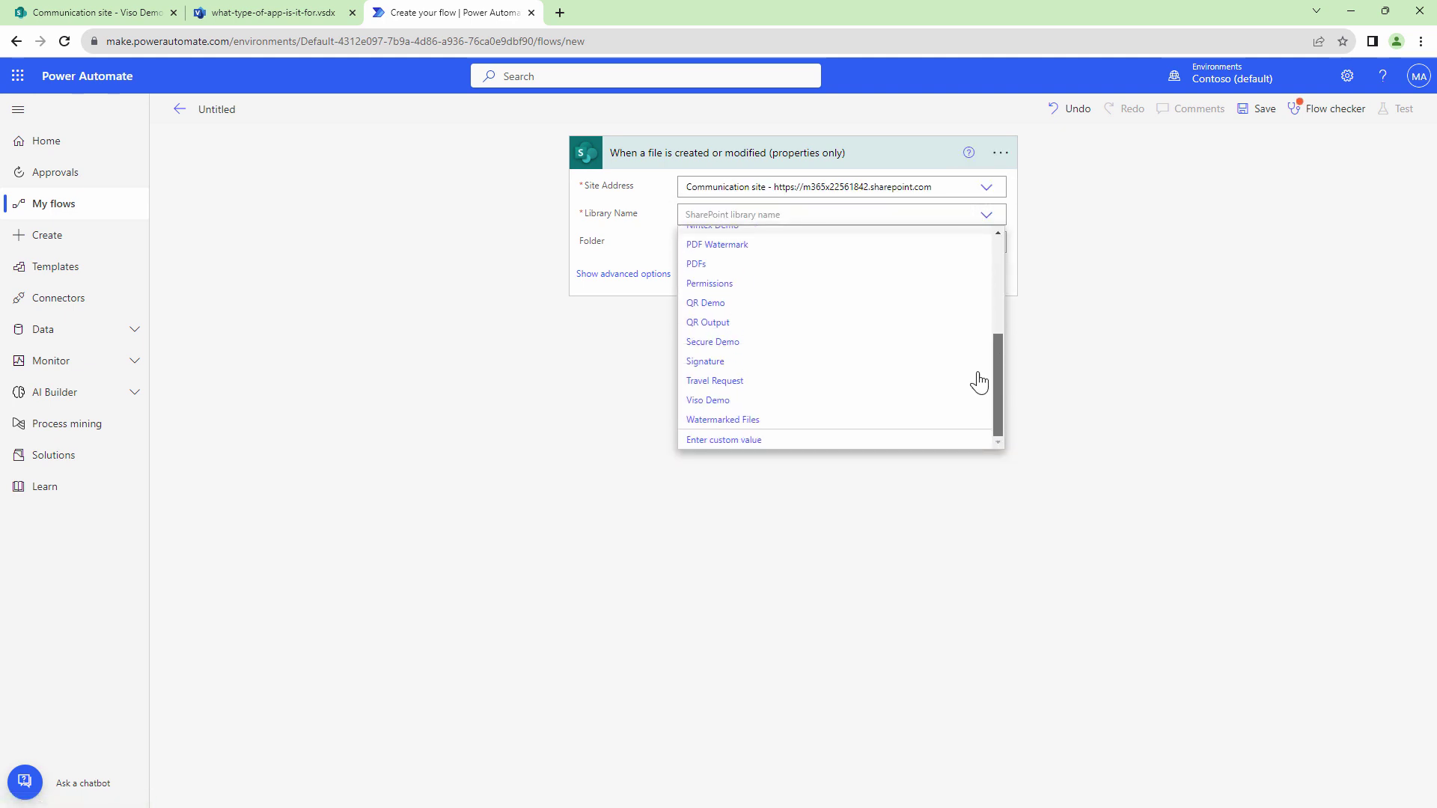
Step: Set the trigger library to Viso Demo and add a SharePoint Get file content step
{"action": "left_click", "coordinate": [770, 396]}
{"action": "left_click", "coordinate": [755, 357]}
{"action": "left_click", "coordinate": [708, 254]}
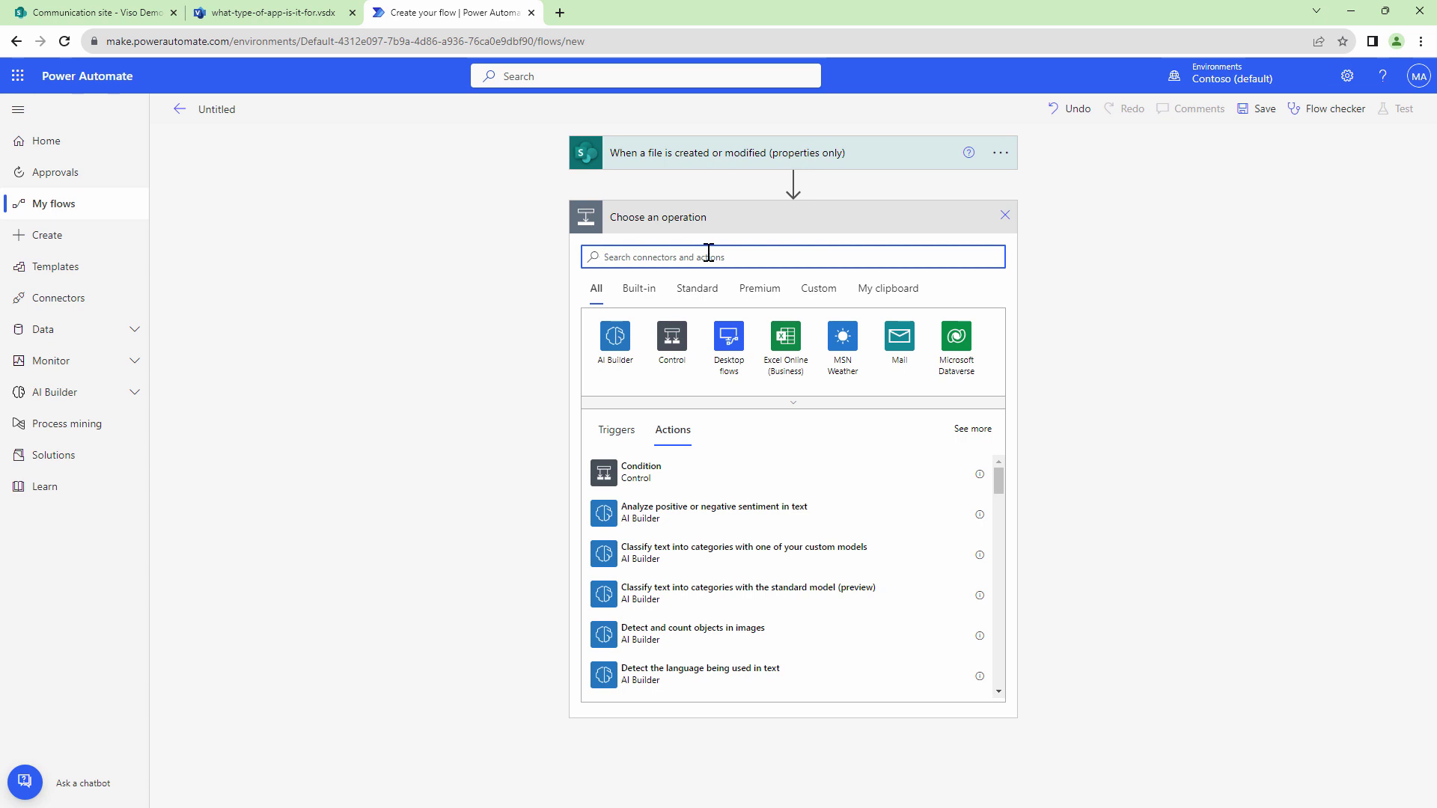
{"action": "type", "text": "SharePoi"}
{"action": "key", "text": "Return"}
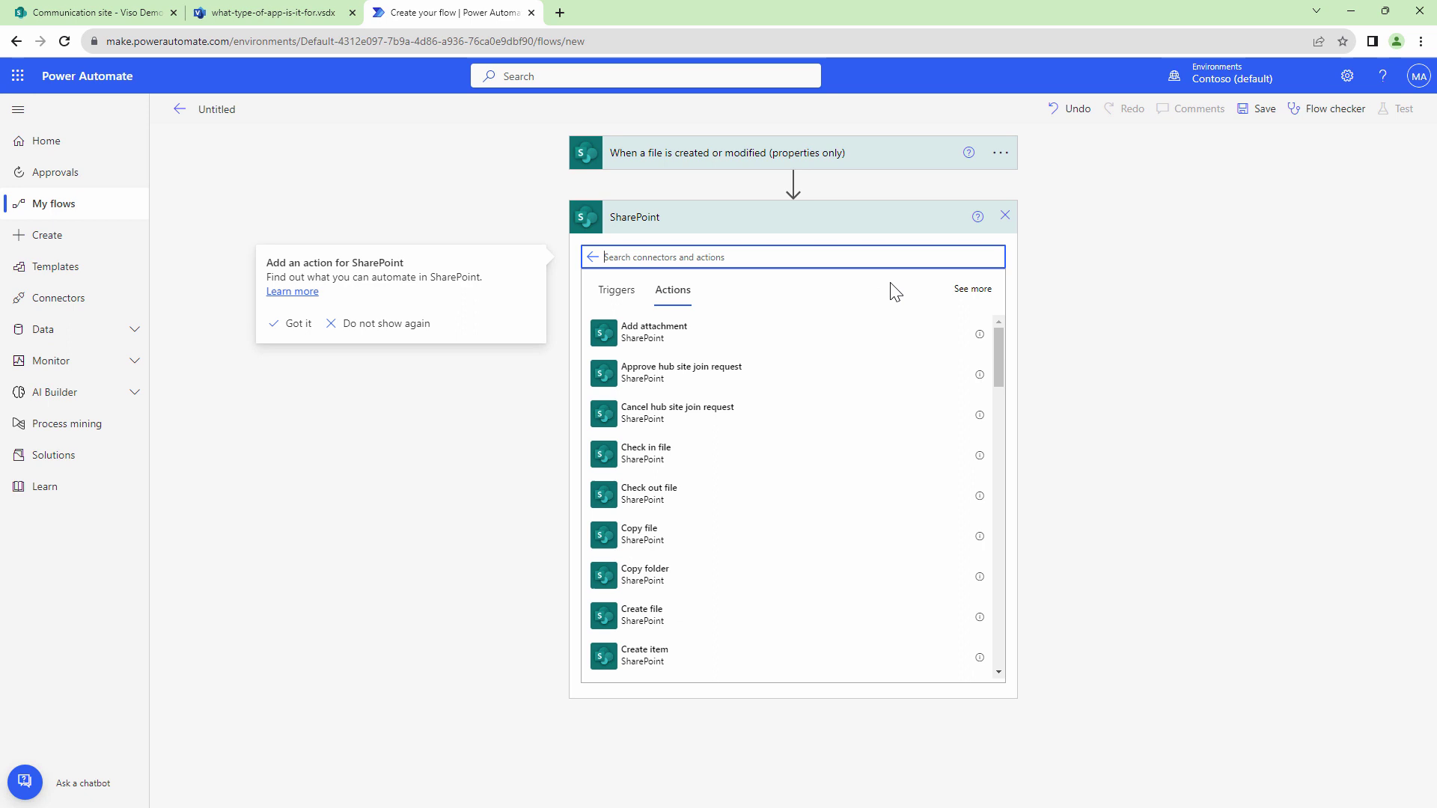
{"action": "type", "text": "get file content"}
{"action": "key", "text": "Return"}
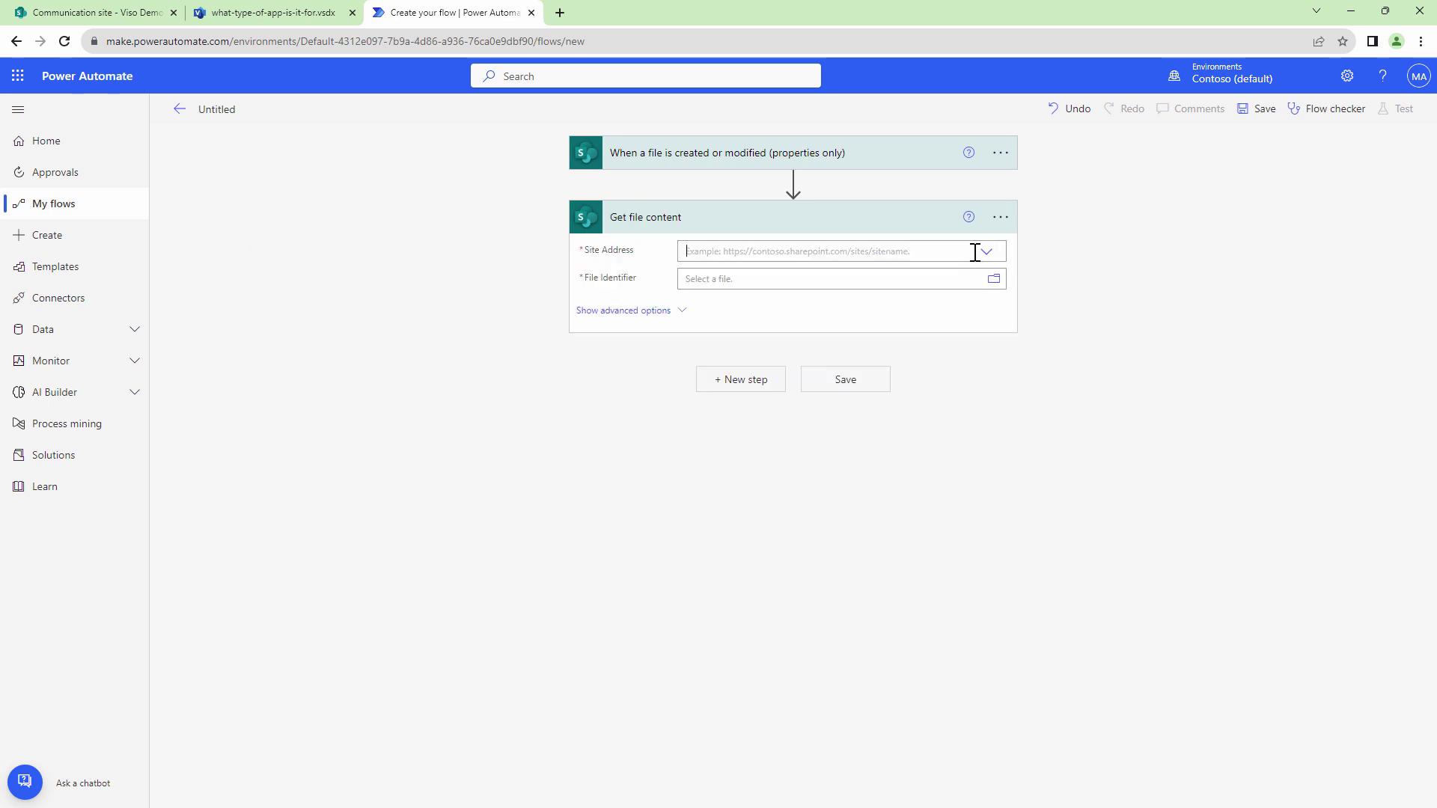
Step: Set Get file content's Site Address to Communication site
{"action": "left_click", "coordinate": [975, 253]}
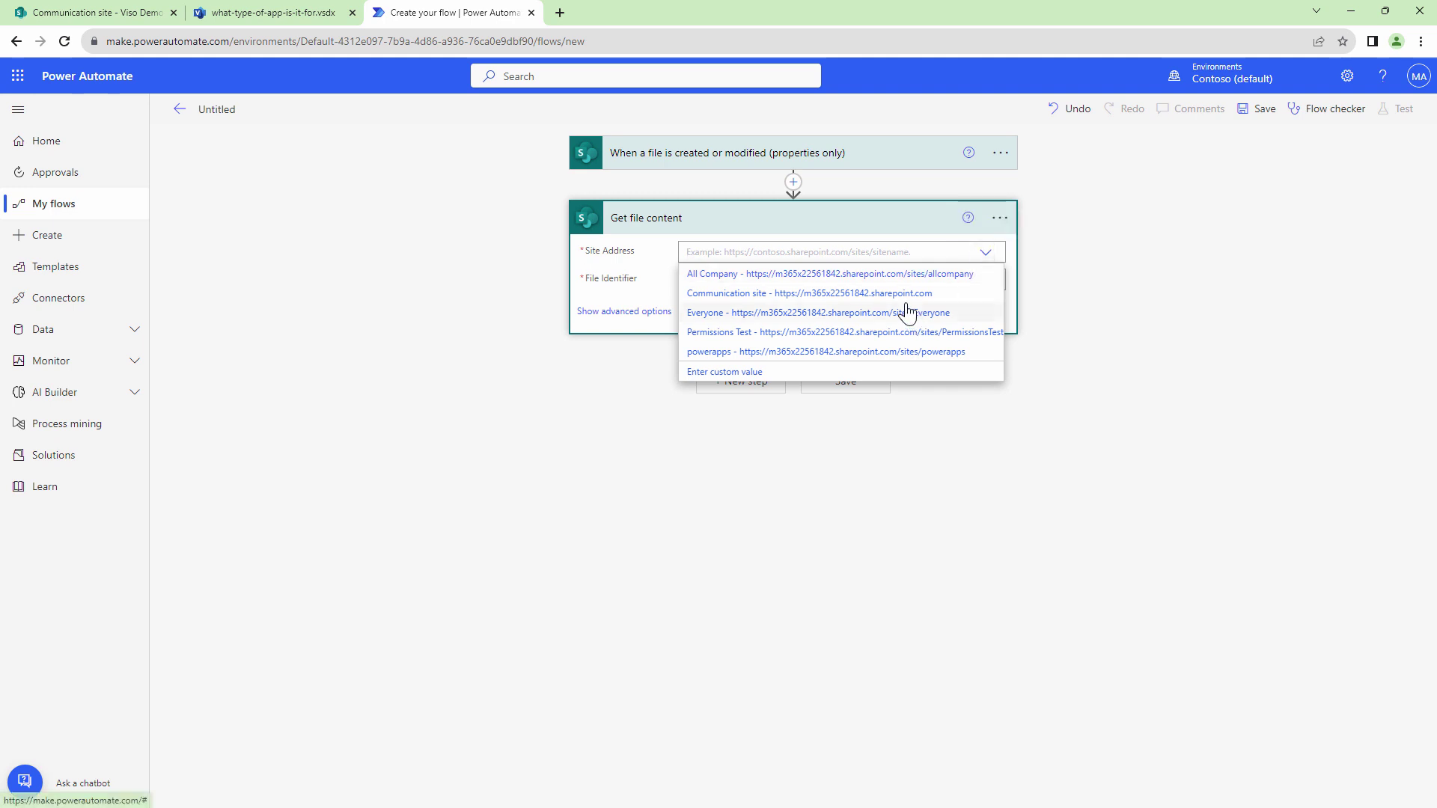
{"action": "left_click", "coordinate": [880, 293]}
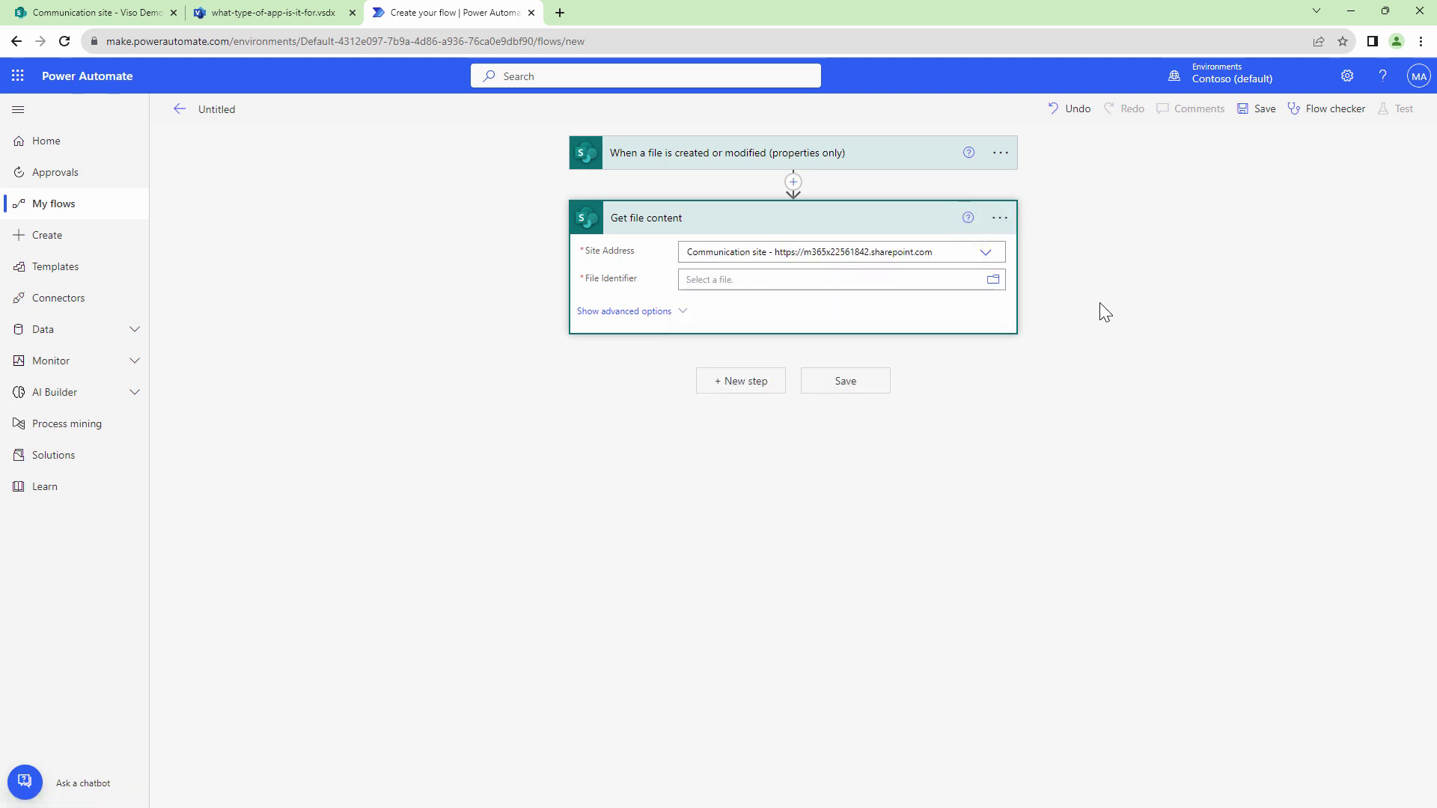
{"action": "left_click", "coordinate": [948, 279]}
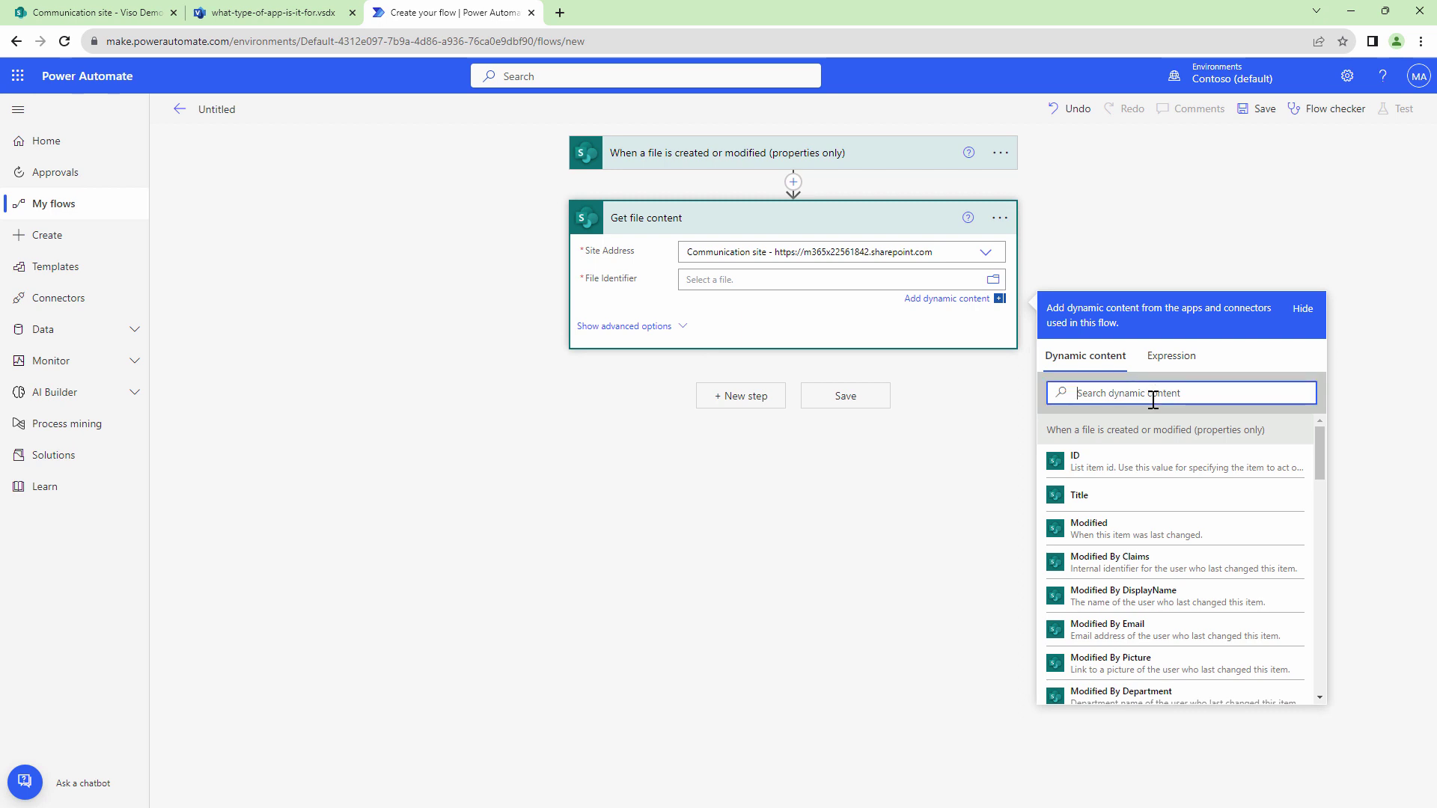
Step: Add the Muhimbi Convert Visio document action after Get file content
{"action": "left_click", "coordinate": [741, 396]}
{"action": "type", "text": "Muhimbi"}
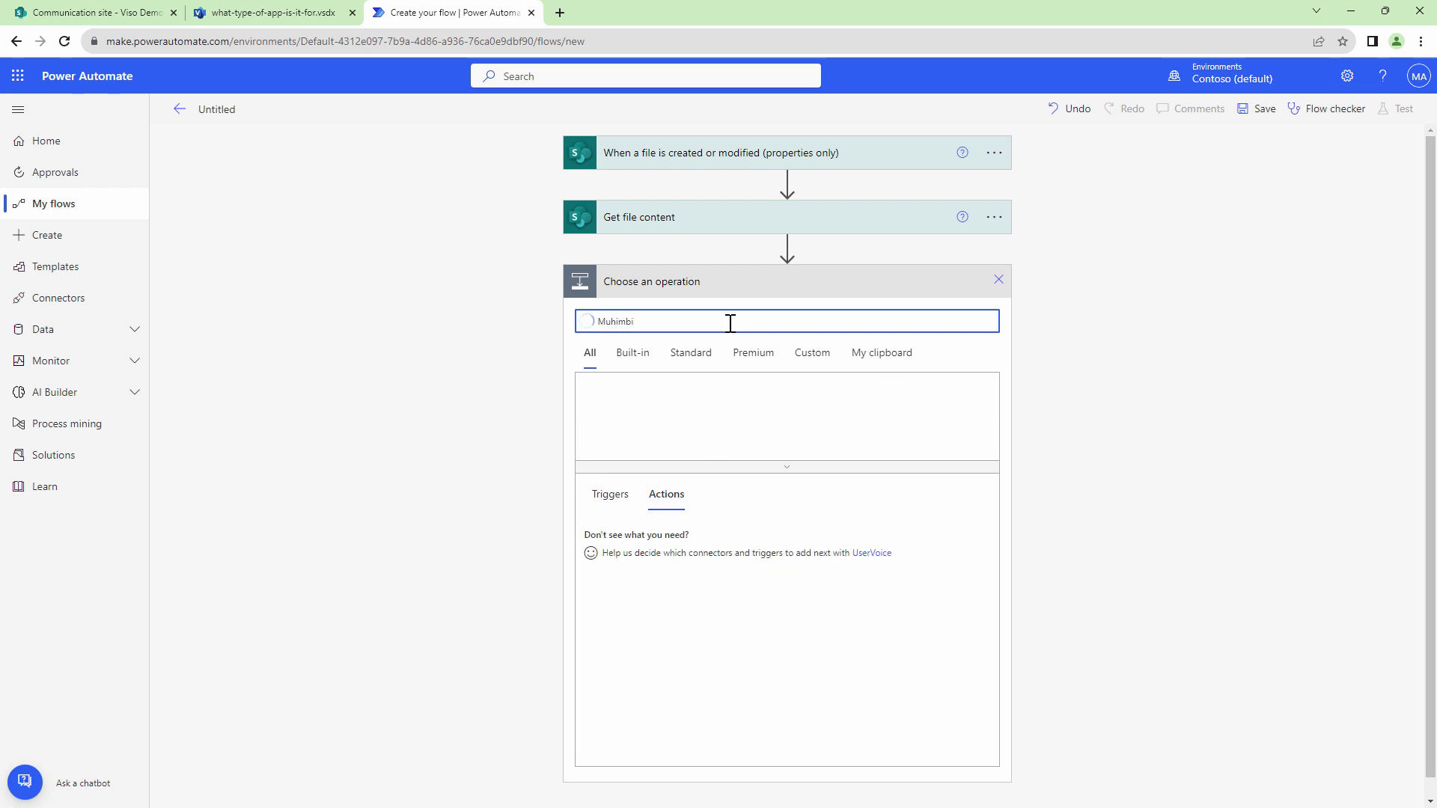
{"action": "left_click", "coordinate": [609, 401]}
{"action": "type", "text": "v"}
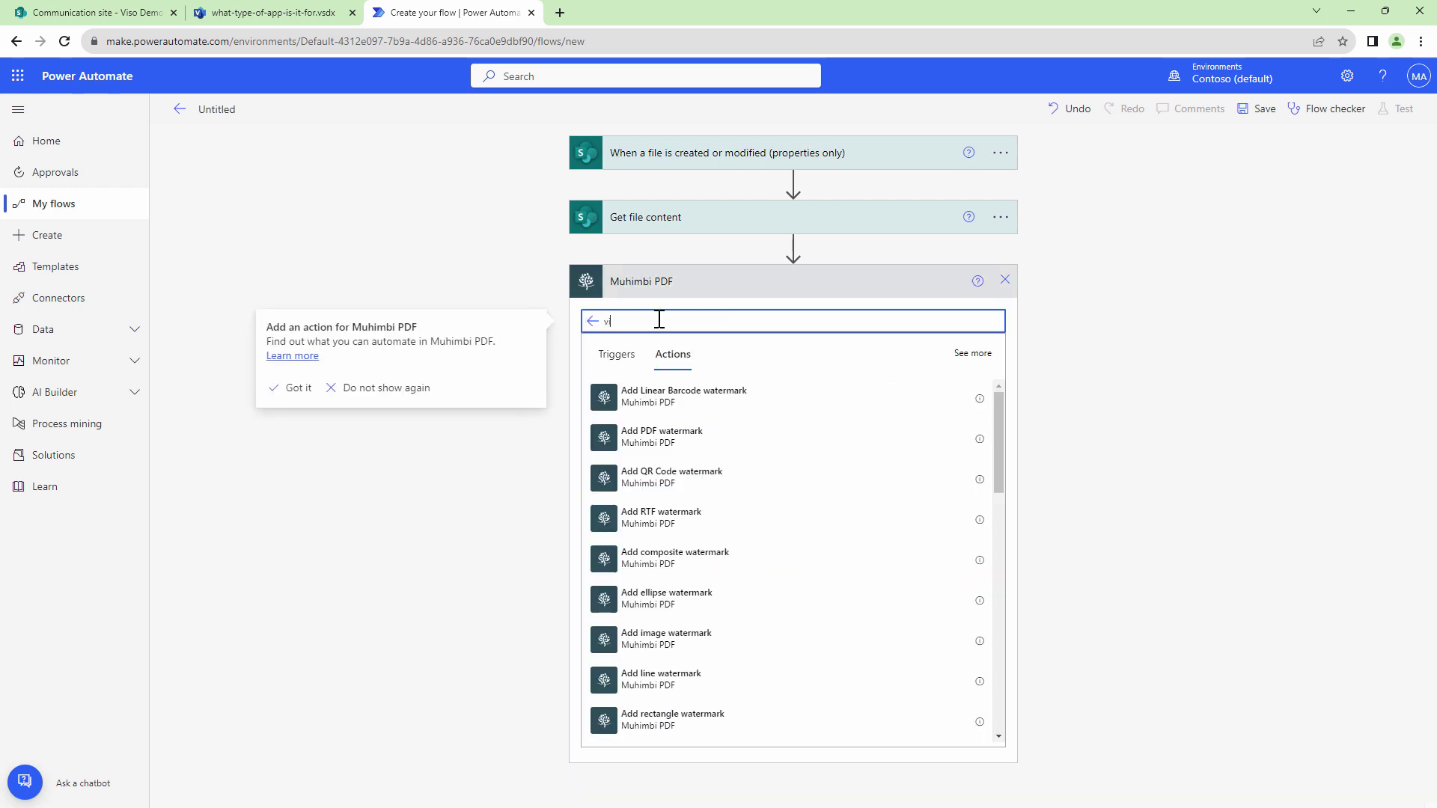
{"action": "type", "text": "isio"}
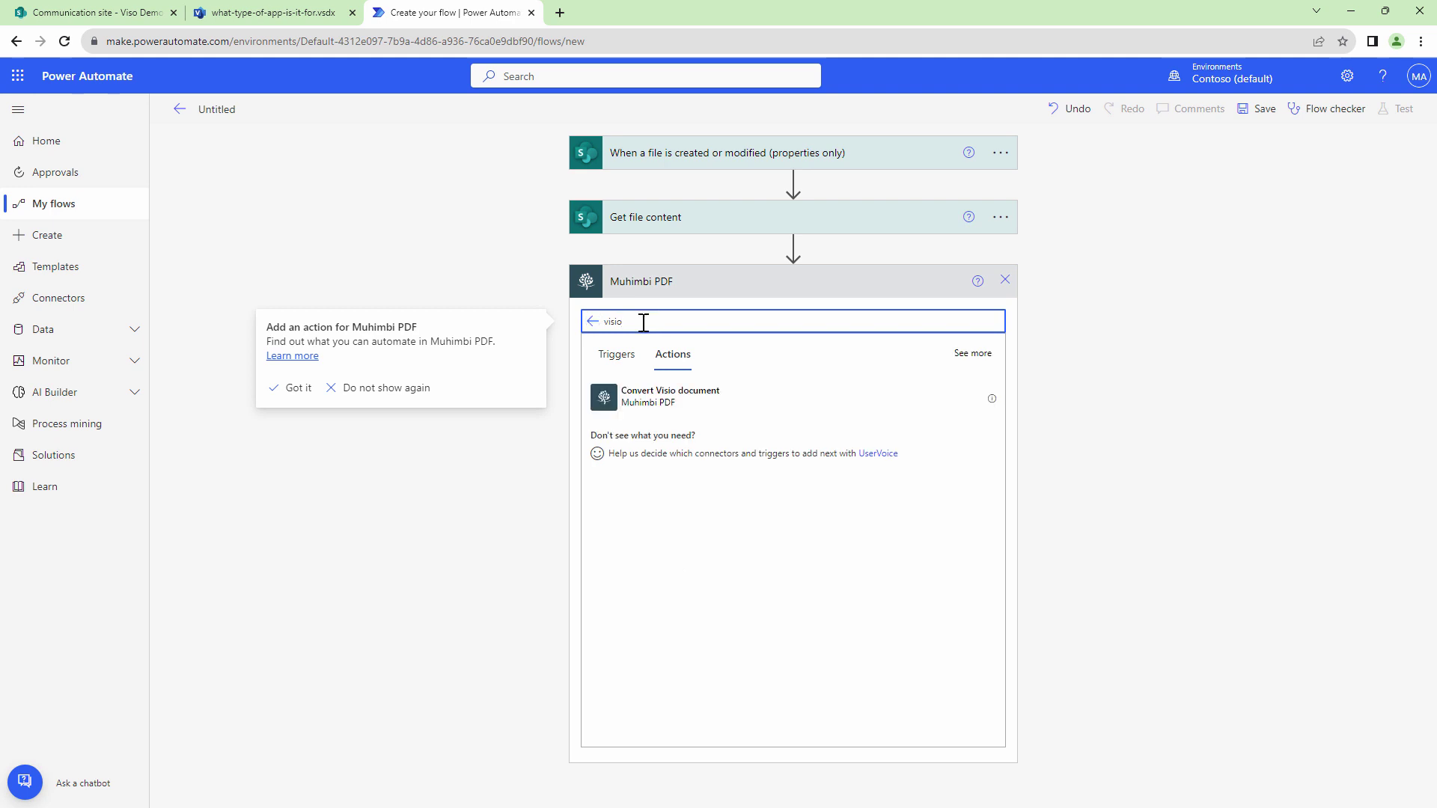
{"action": "left_click", "coordinate": [671, 416]}
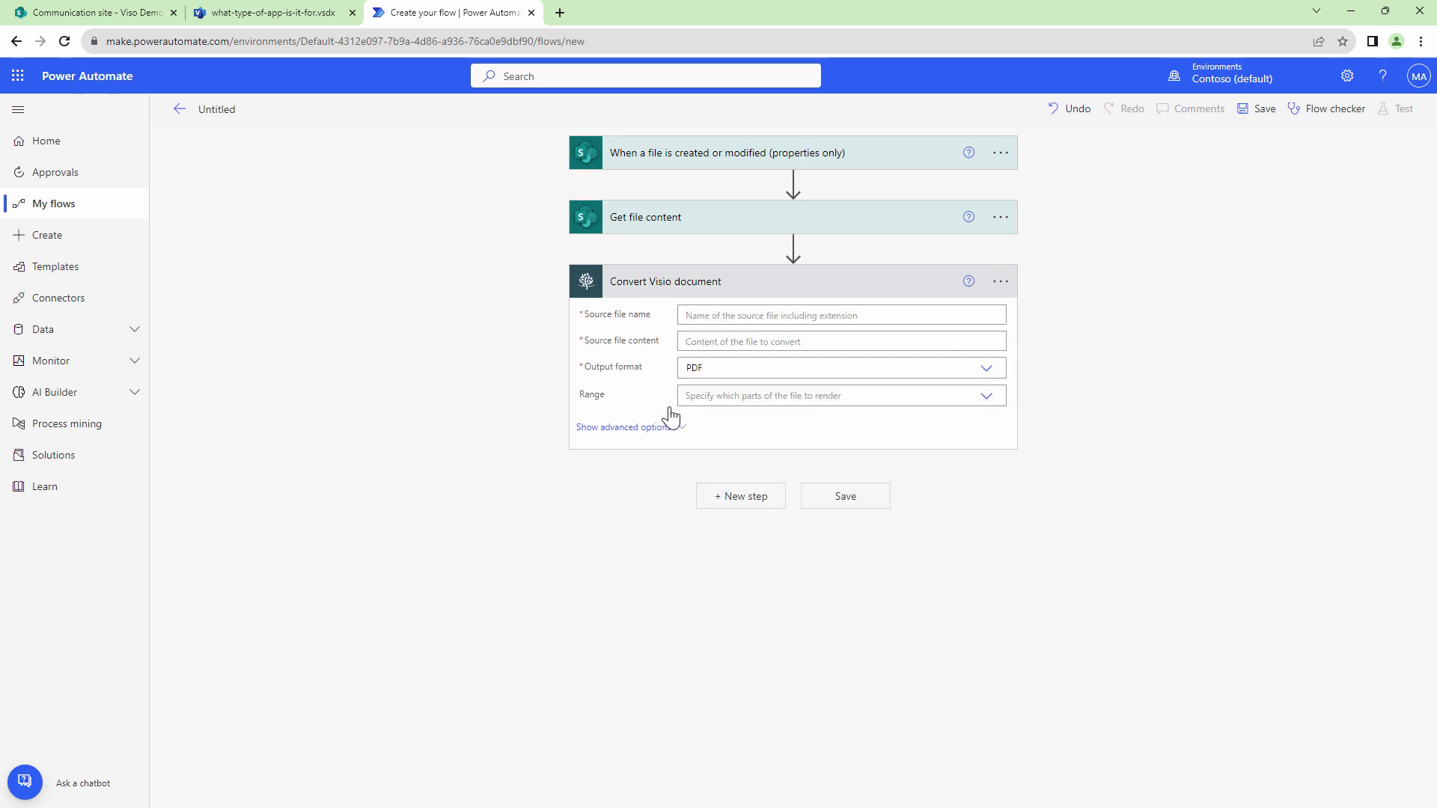
Step: Map the source file name to File name with extension and content to File Content
{"action": "left_click", "coordinate": [711, 313]}
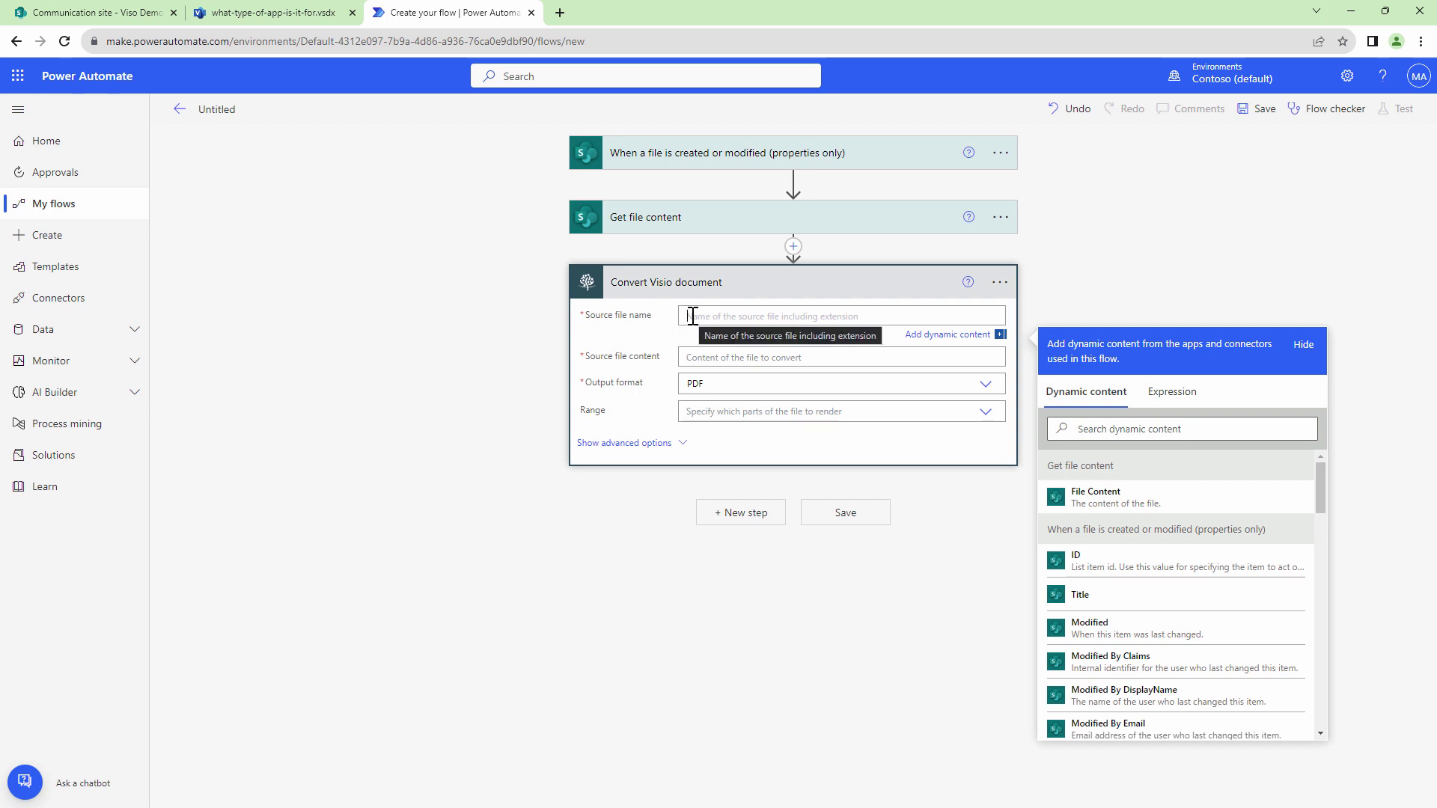
{"action": "left_click", "coordinate": [1173, 428]}
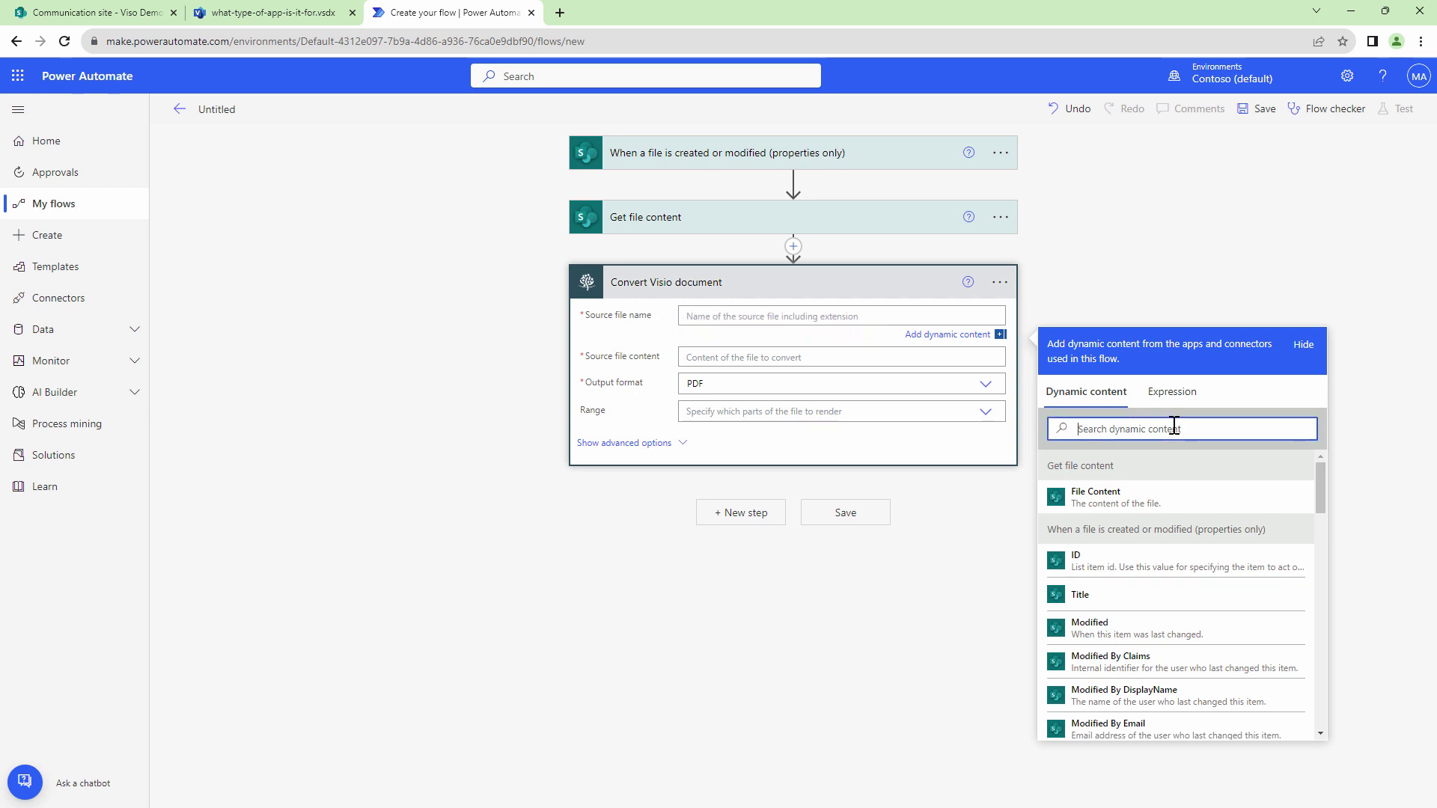
{"action": "type", "text": "file"}
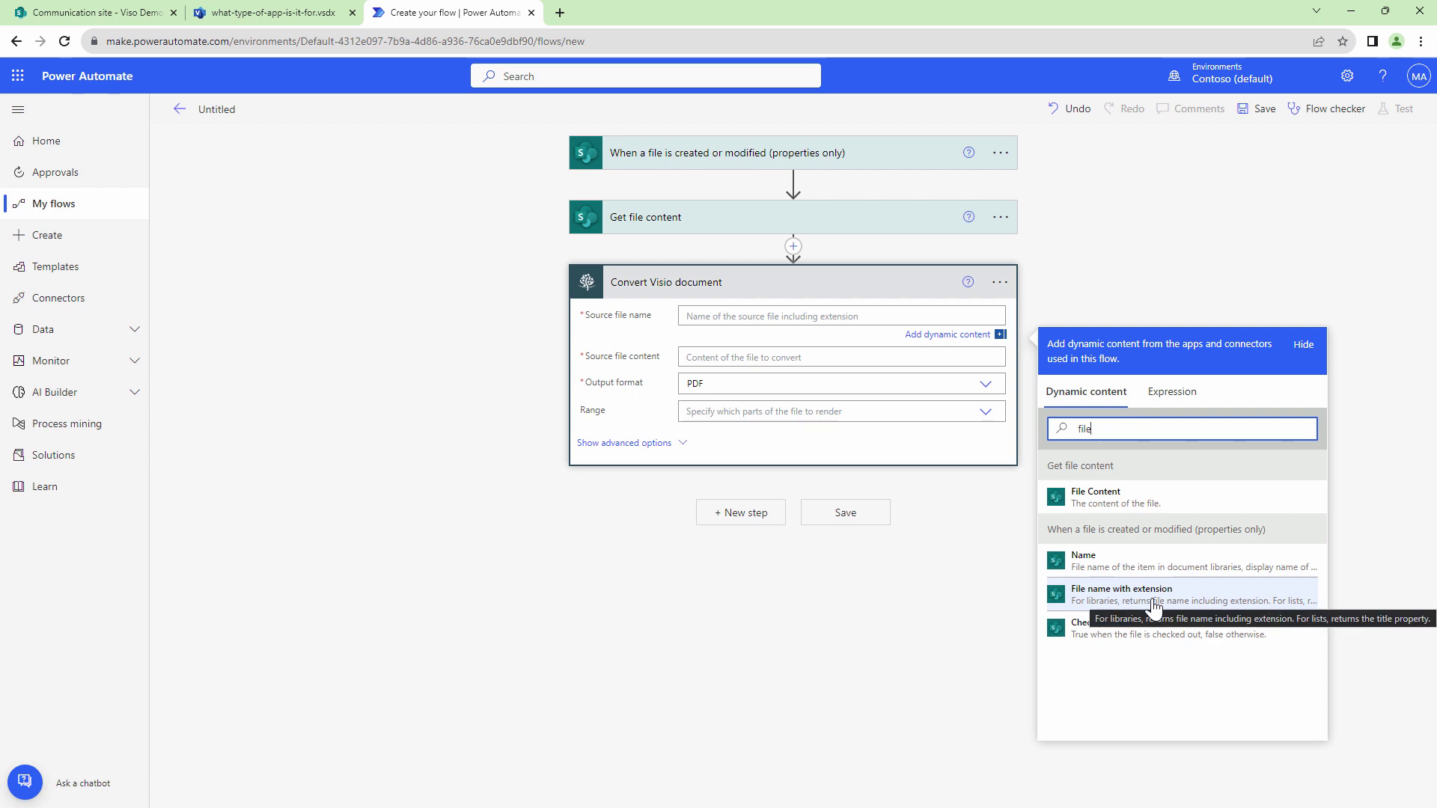
{"action": "left_click", "coordinate": [1155, 599]}
{"action": "left_click", "coordinate": [771, 364]}
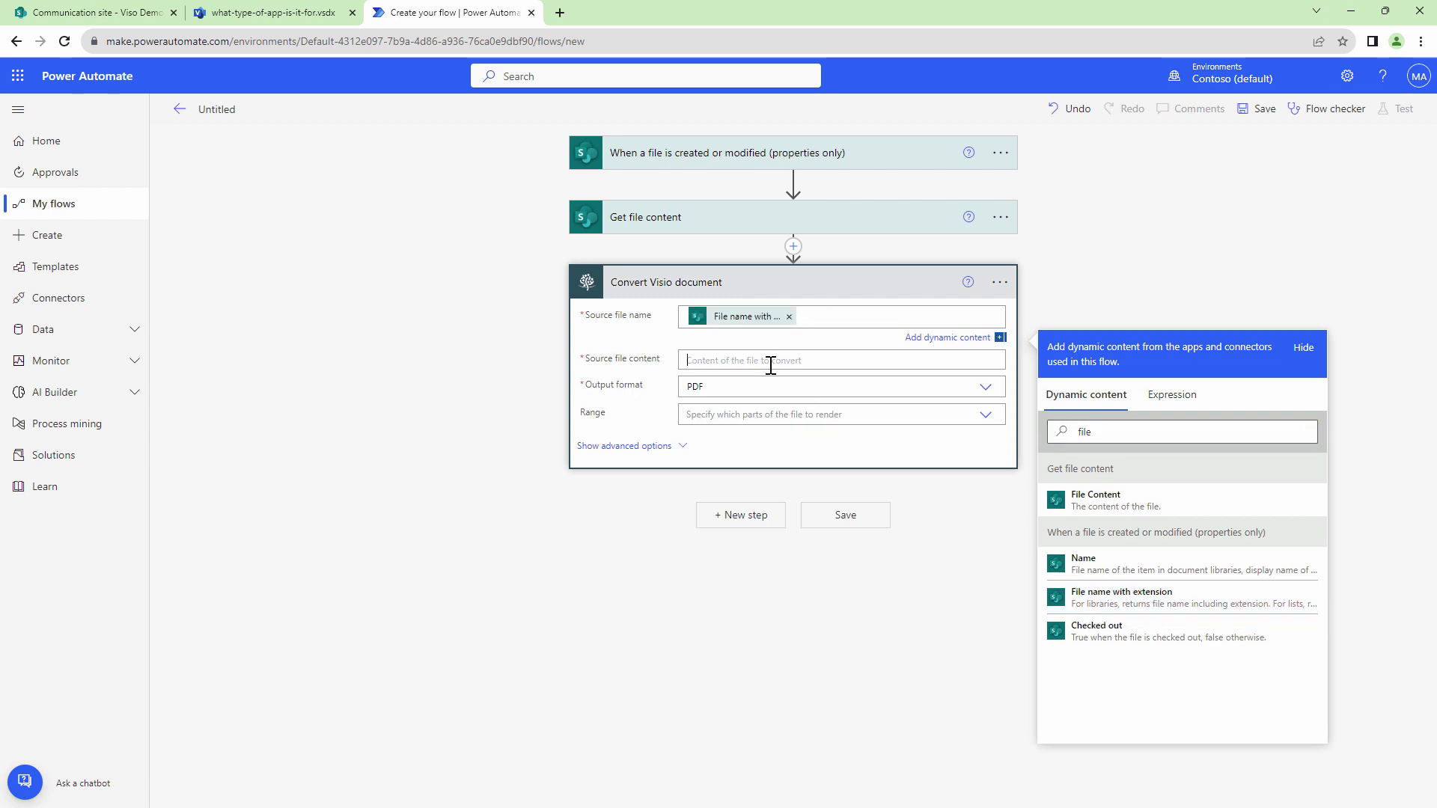
{"action": "left_click", "coordinate": [1157, 528]}
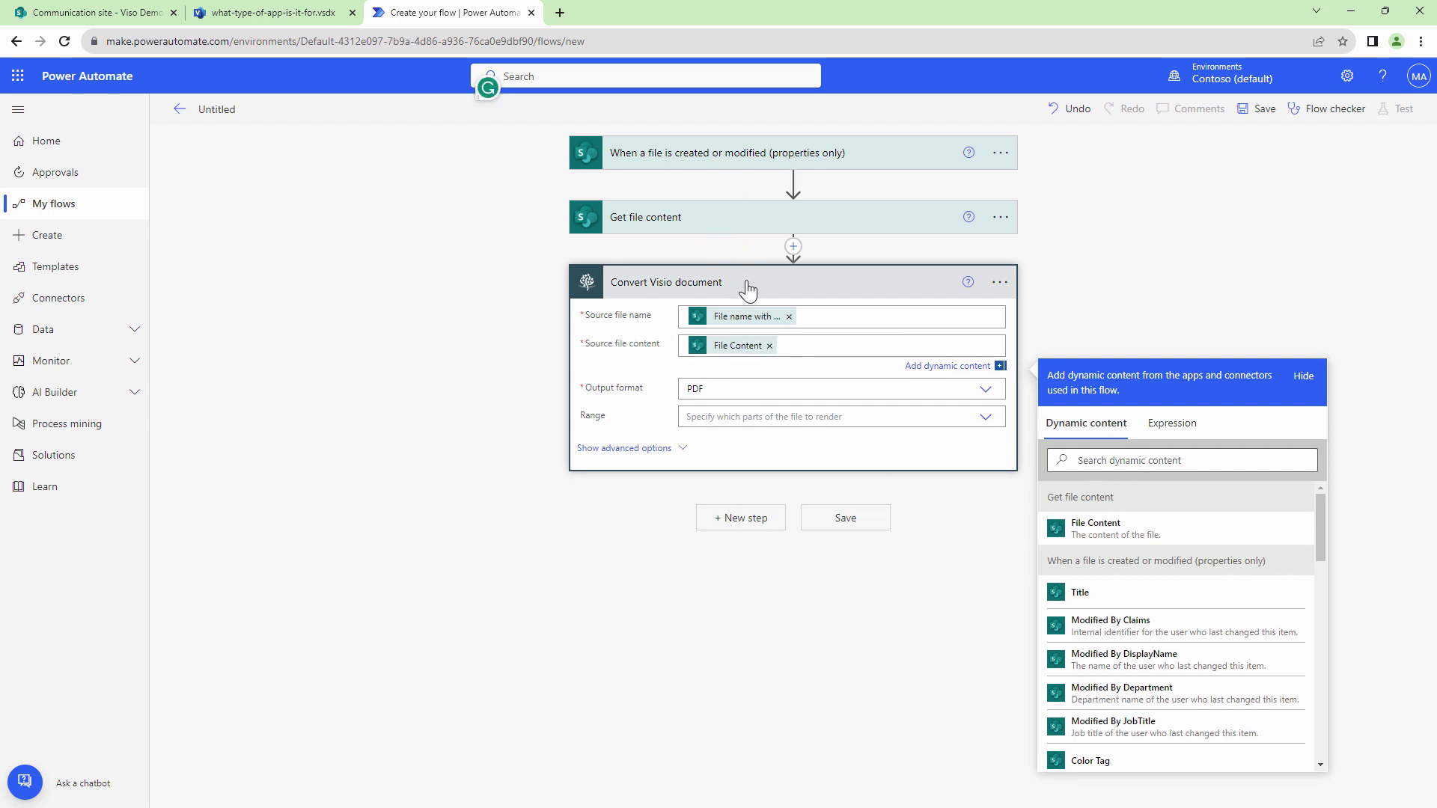
Step: Review the advanced Range and quality options unchanged, keeping Fail on error at Yes
{"action": "left_click", "coordinate": [683, 449]}
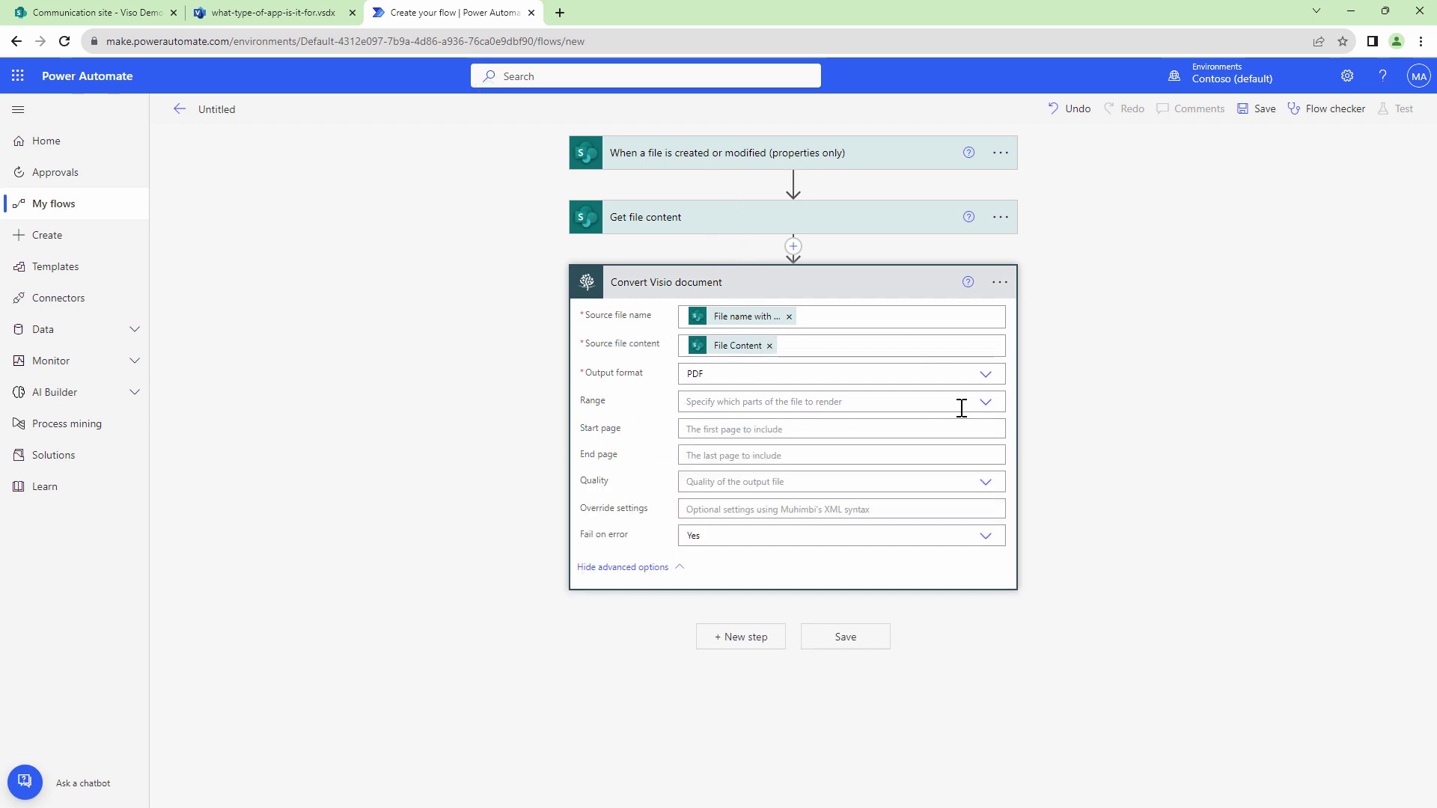
{"action": "left_click", "coordinate": [986, 402]}
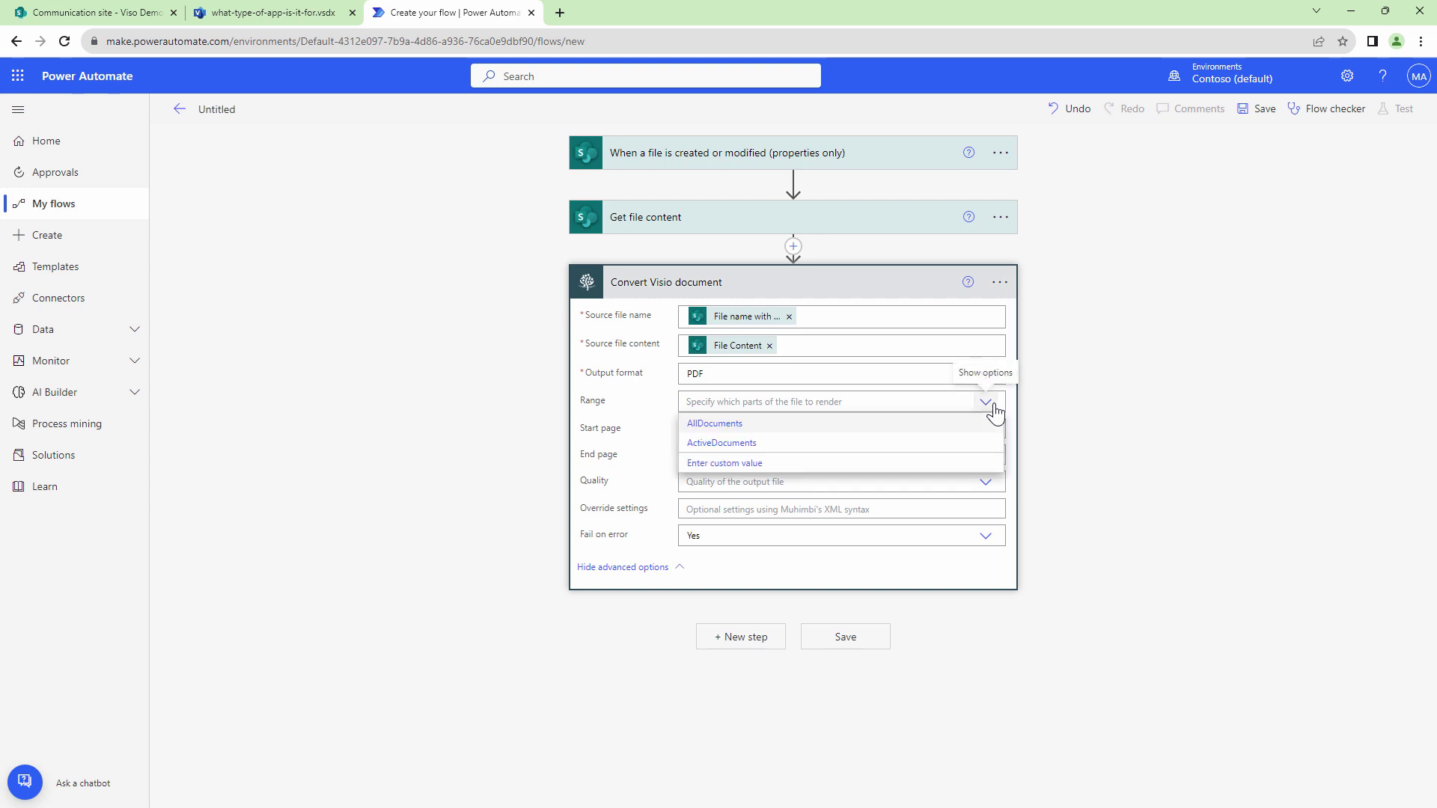
{"action": "left_click", "coordinate": [992, 406]}
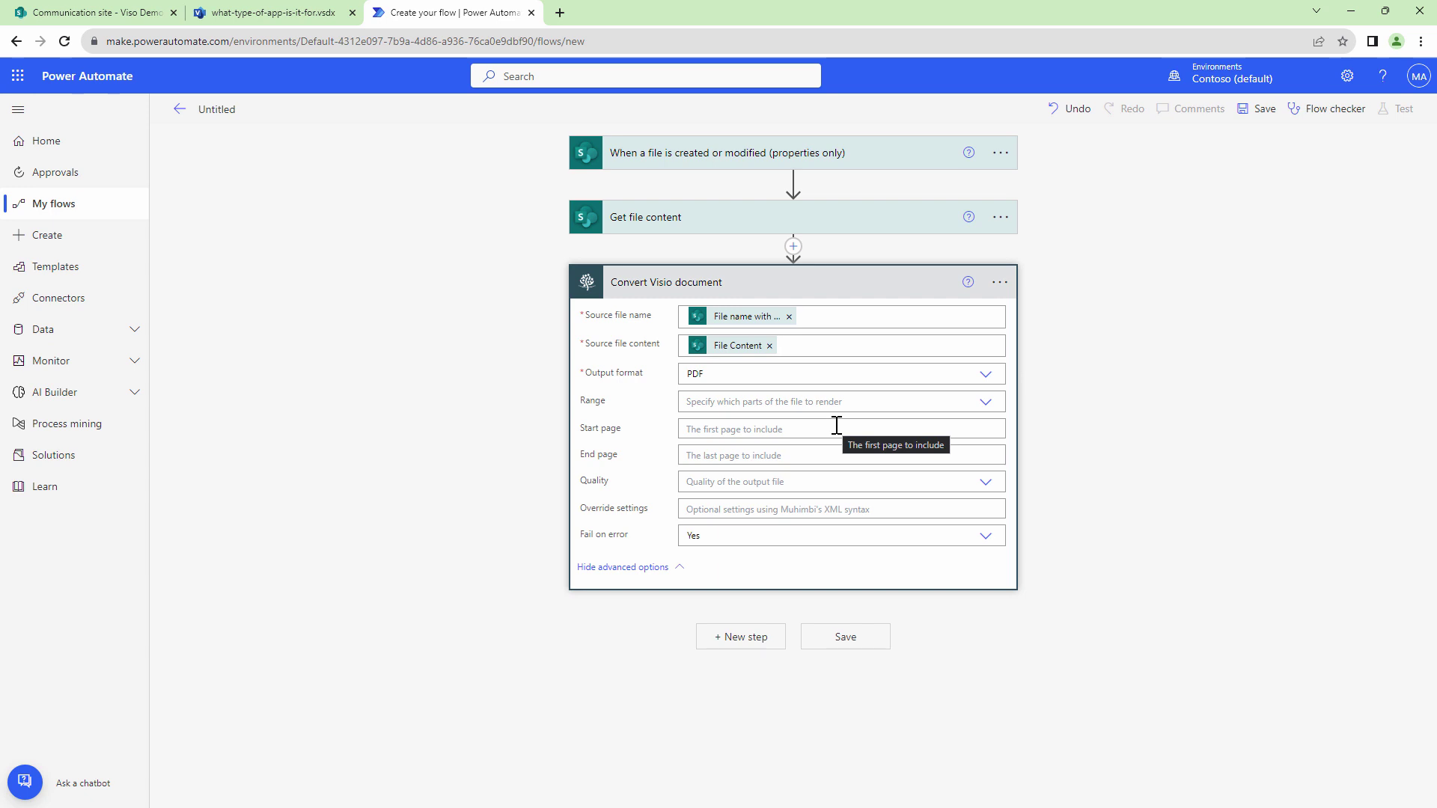
{"action": "left_click", "coordinate": [986, 483]}
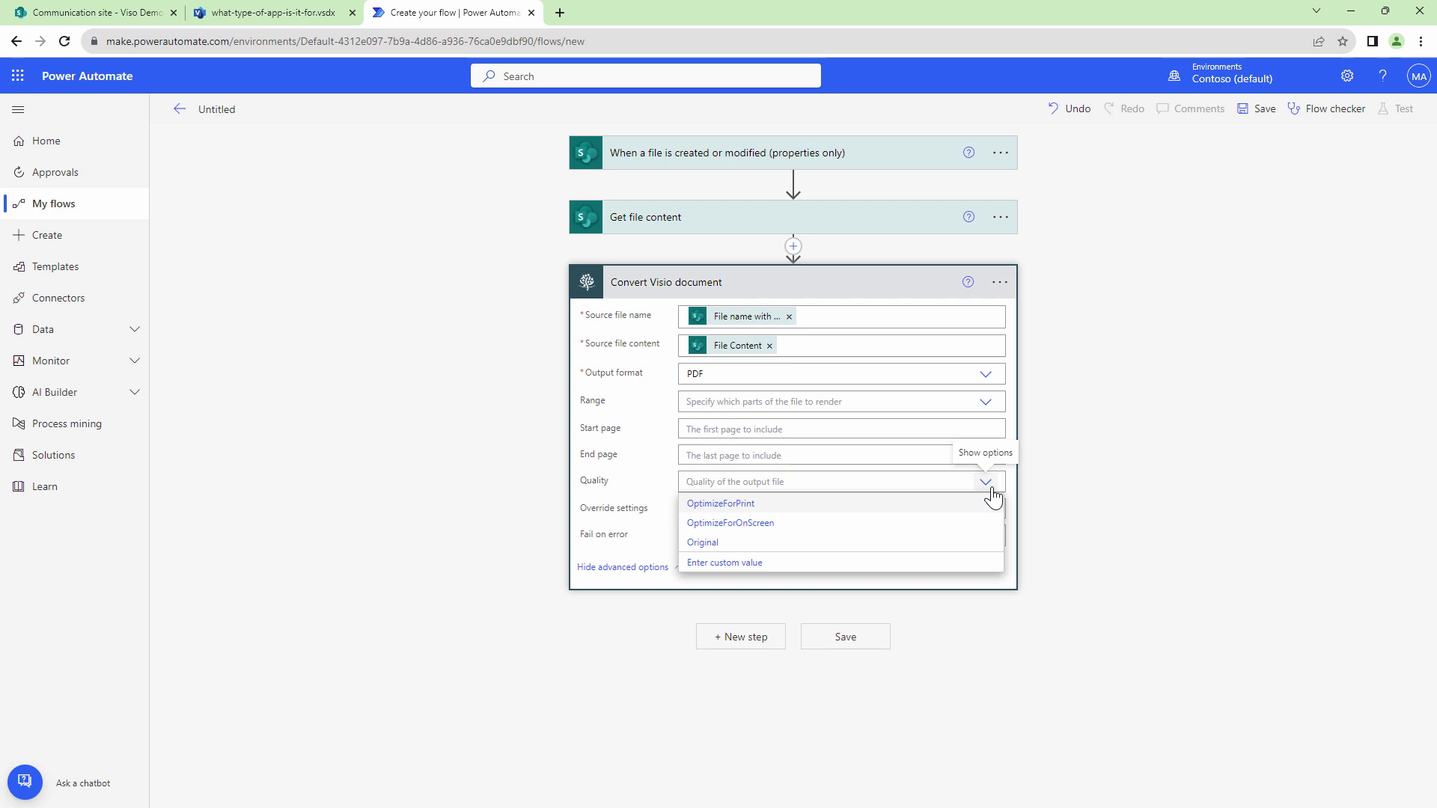
{"action": "left_click", "coordinate": [990, 496]}
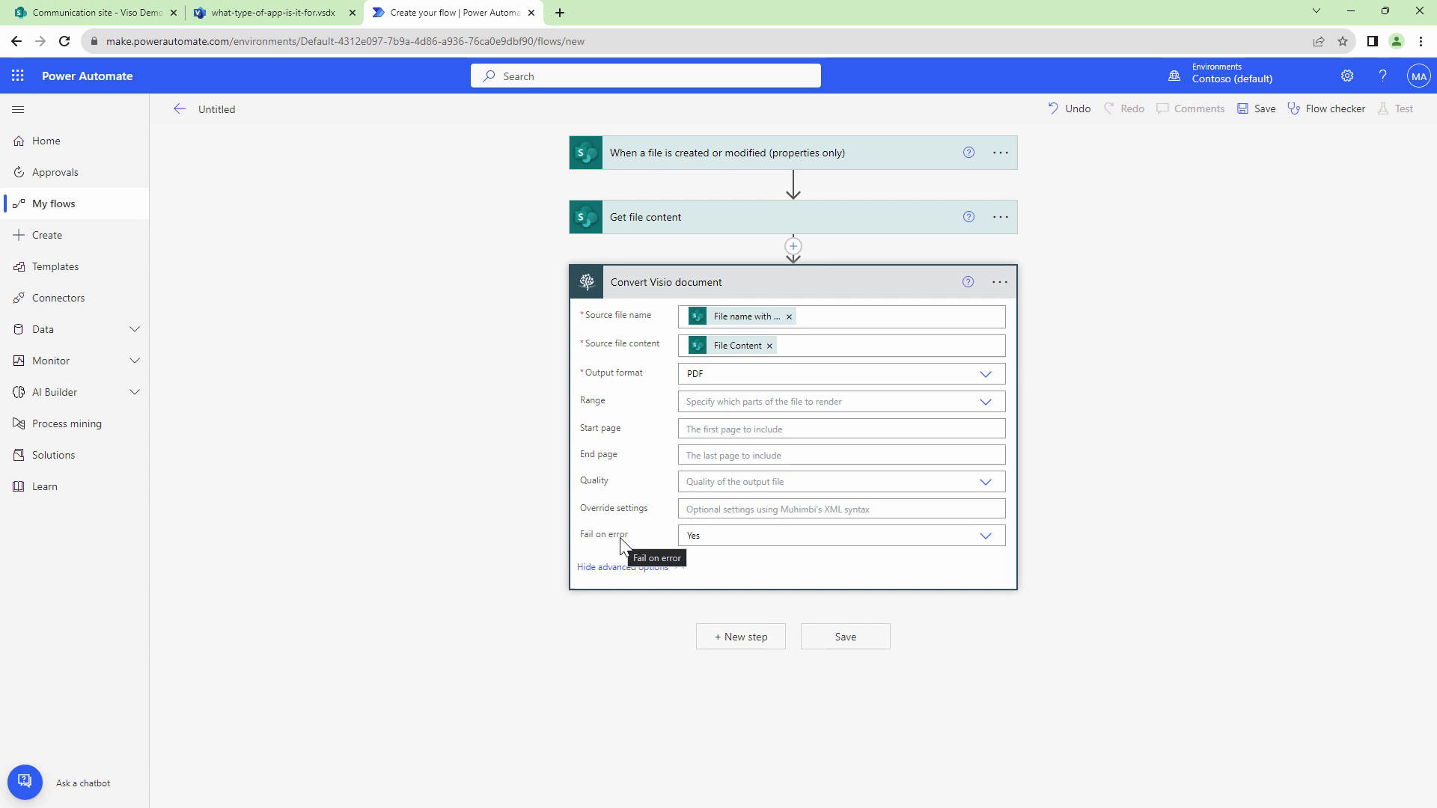
{"action": "left_click", "coordinate": [986, 536]}
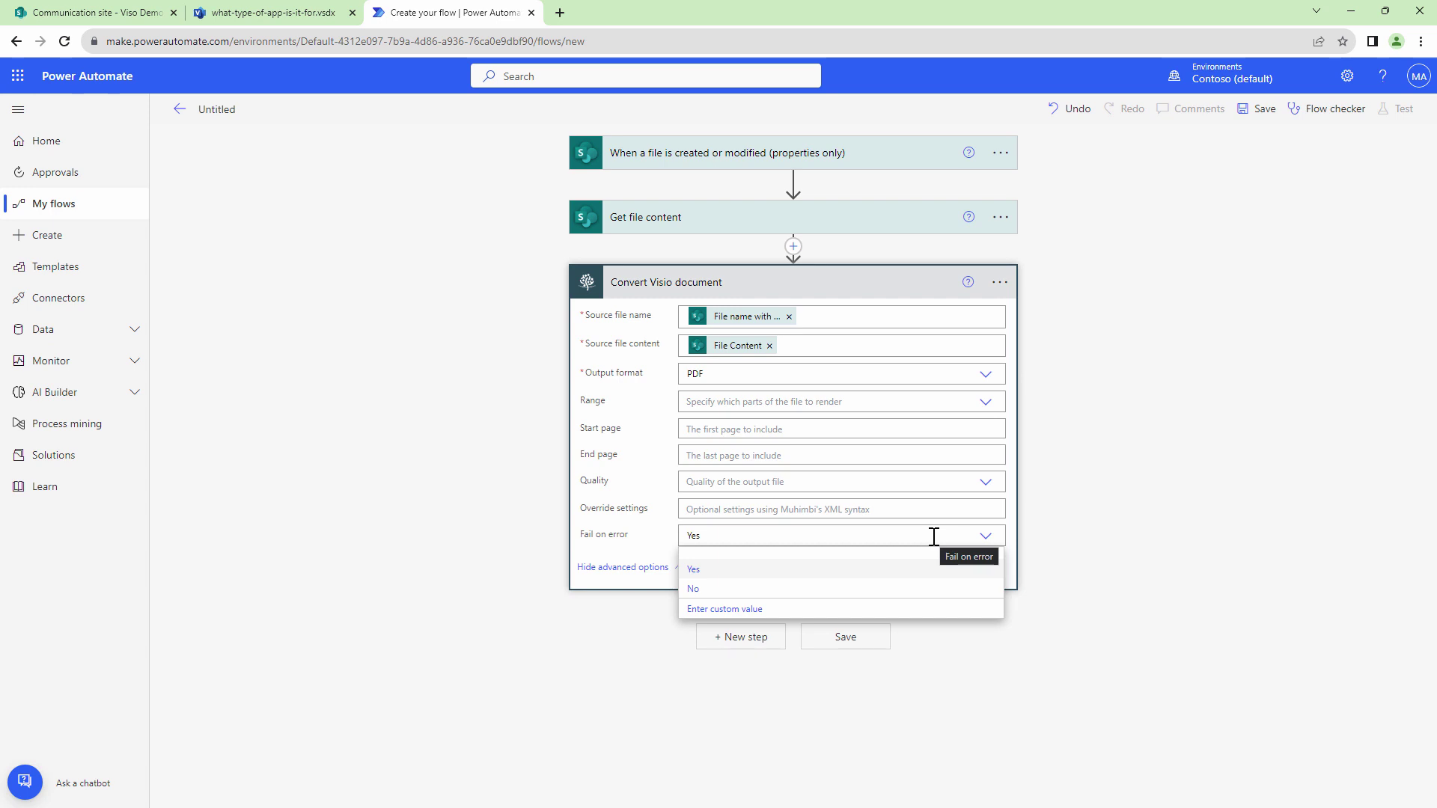
{"action": "left_click", "coordinate": [780, 572]}
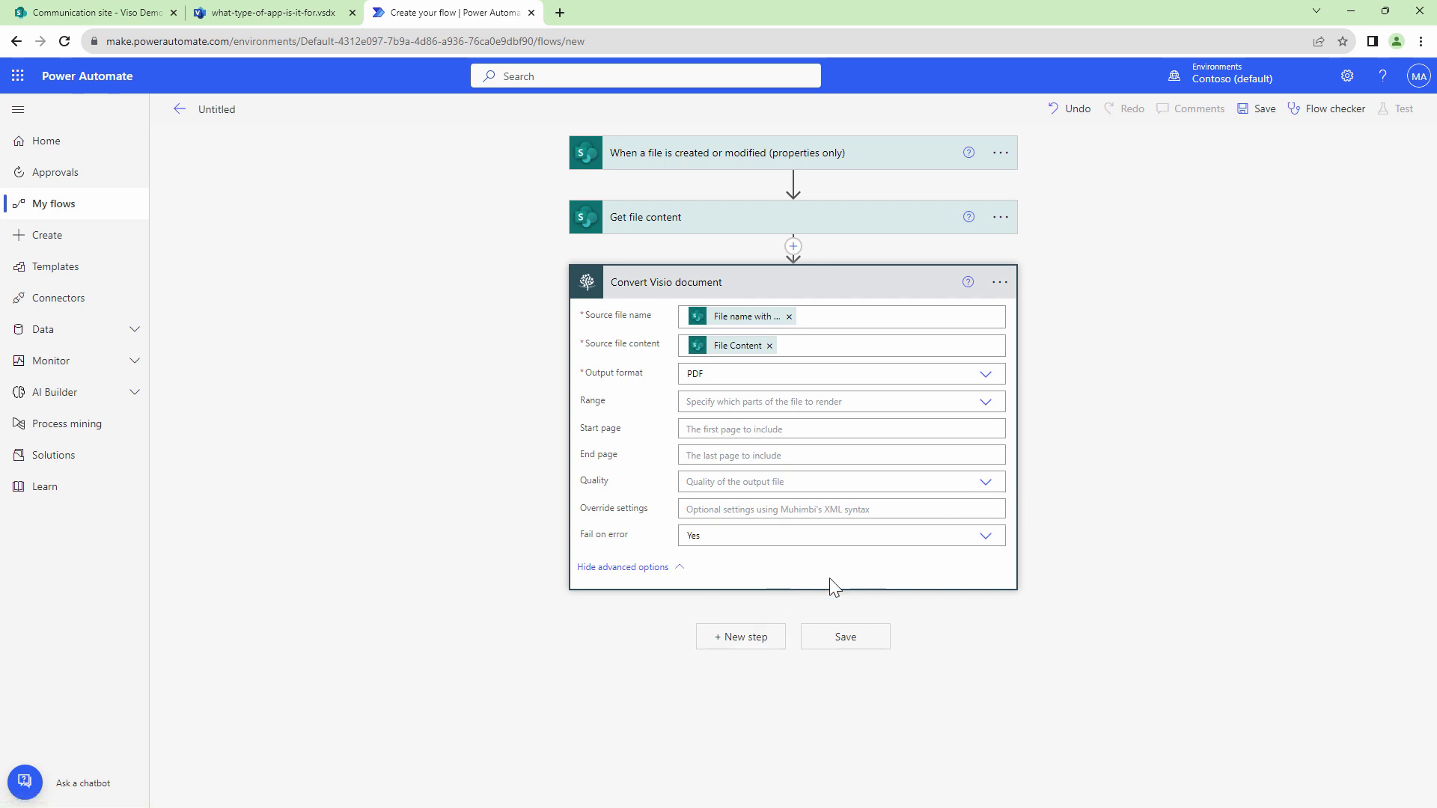
Step: Add a SharePoint Create file step with Site Address set to Communication site
{"action": "left_click", "coordinate": [749, 648]}
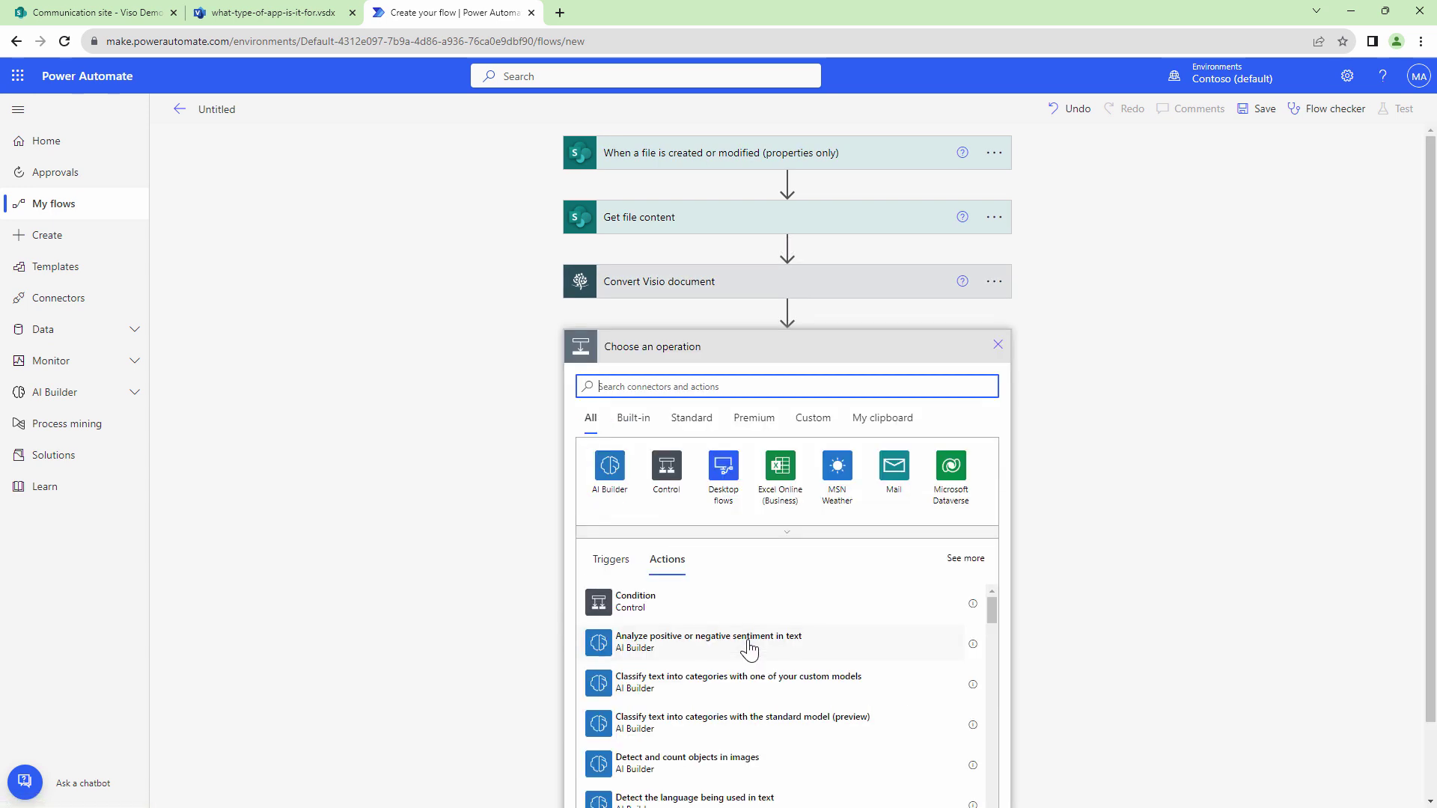
{"action": "type", "text": "Sharepoint"}
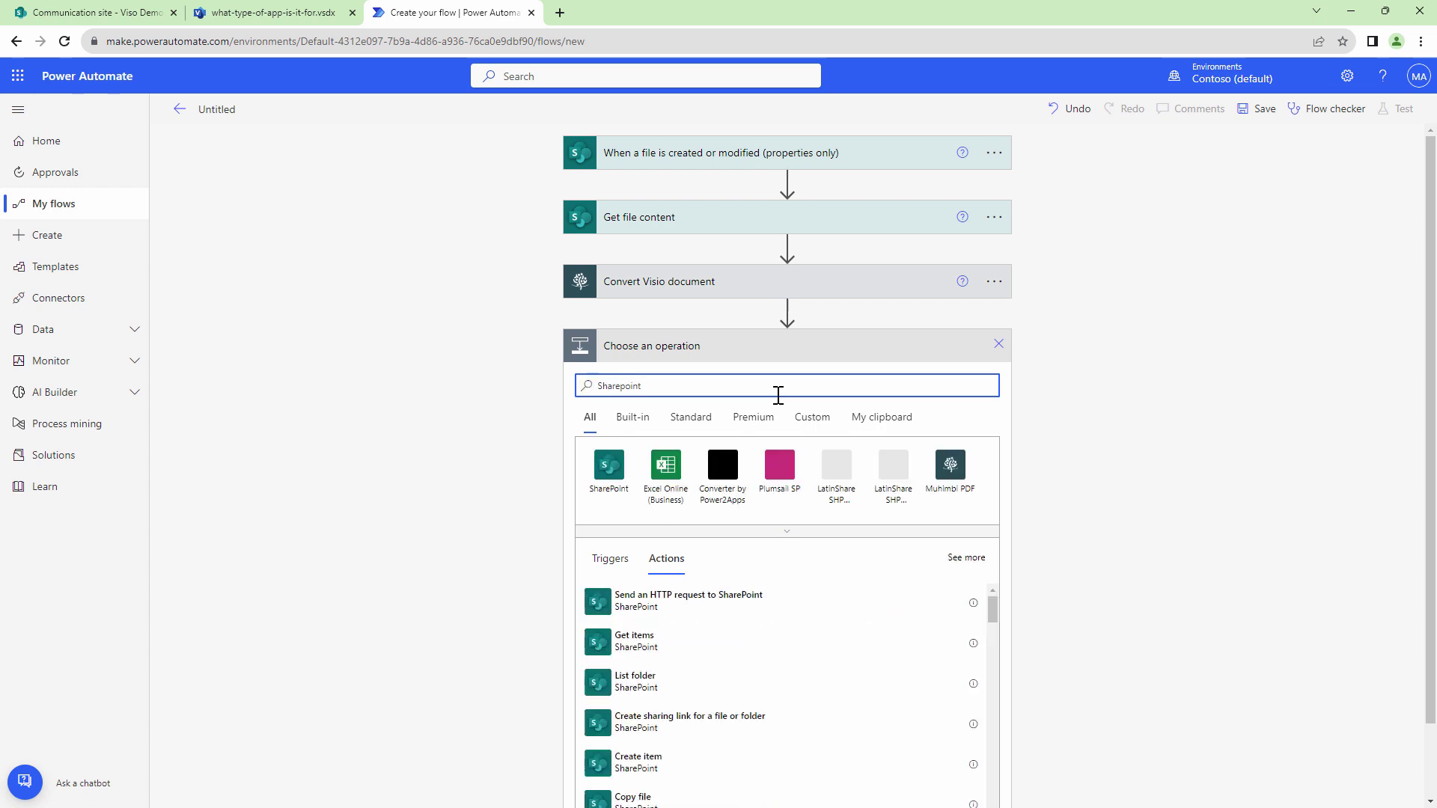
{"action": "left_click", "coordinate": [609, 468]}
{"action": "type", "text": "create"}
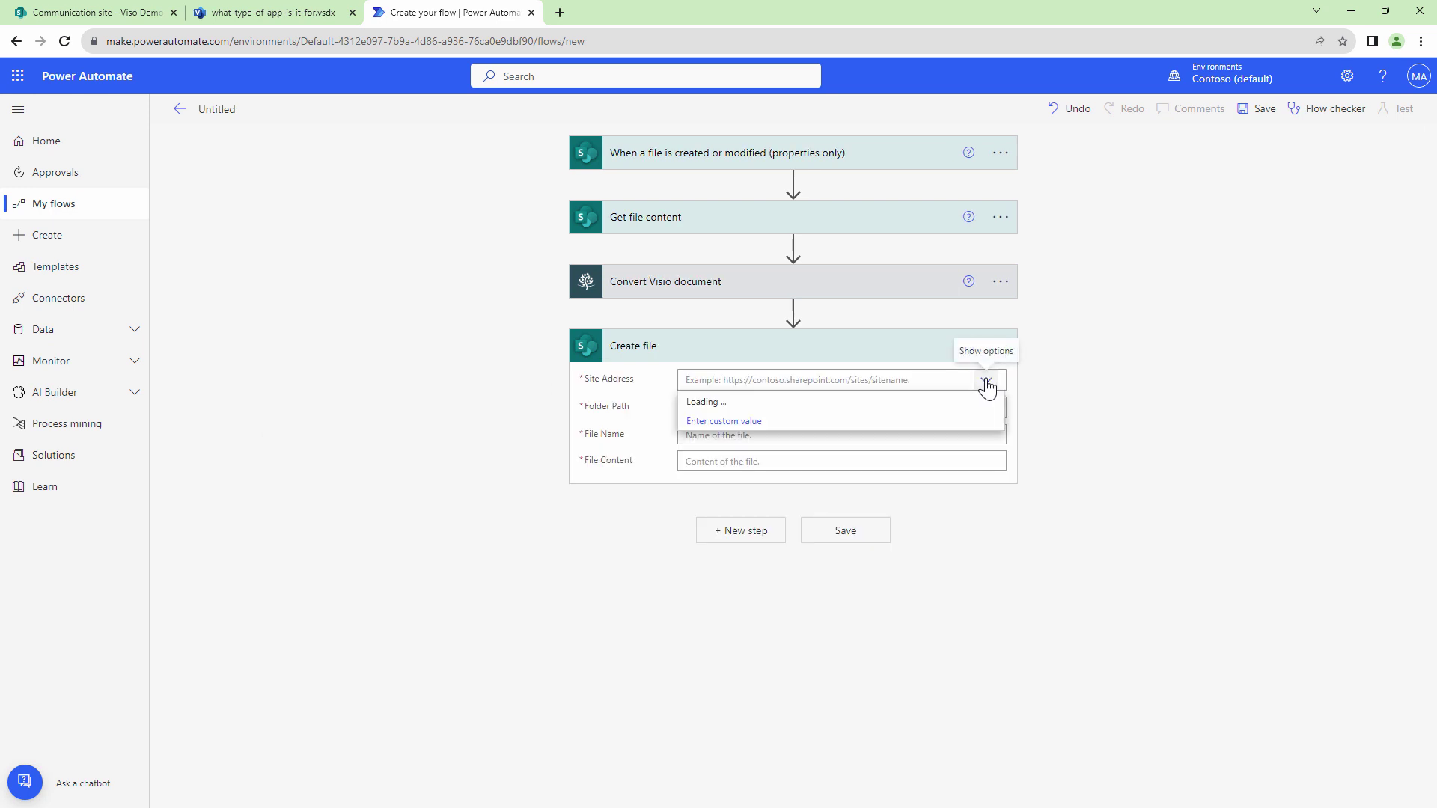
{"action": "left_click", "coordinate": [841, 405]}
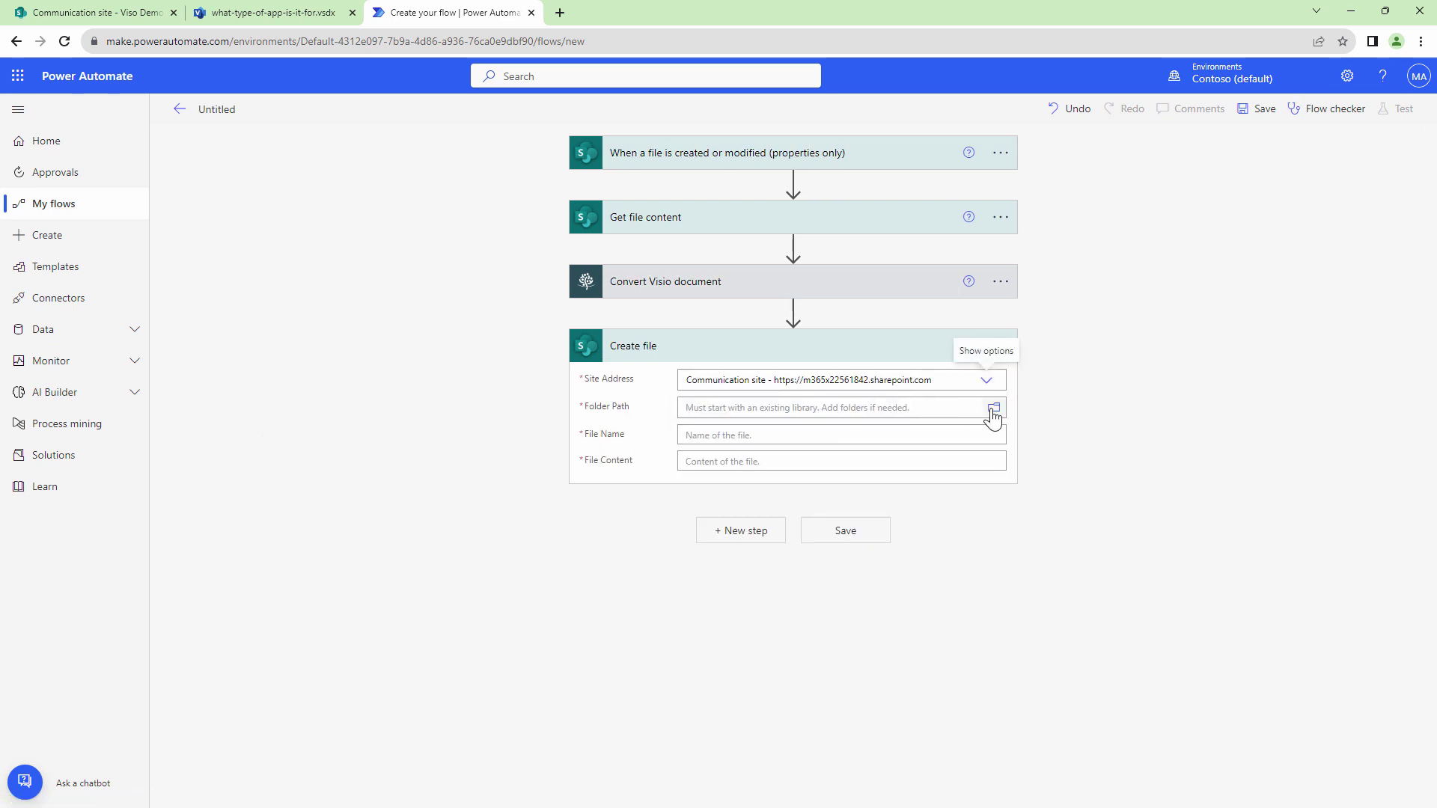
Step: Choose the PDFs library as the Create file folder path
{"action": "left_click", "coordinate": [992, 410]}
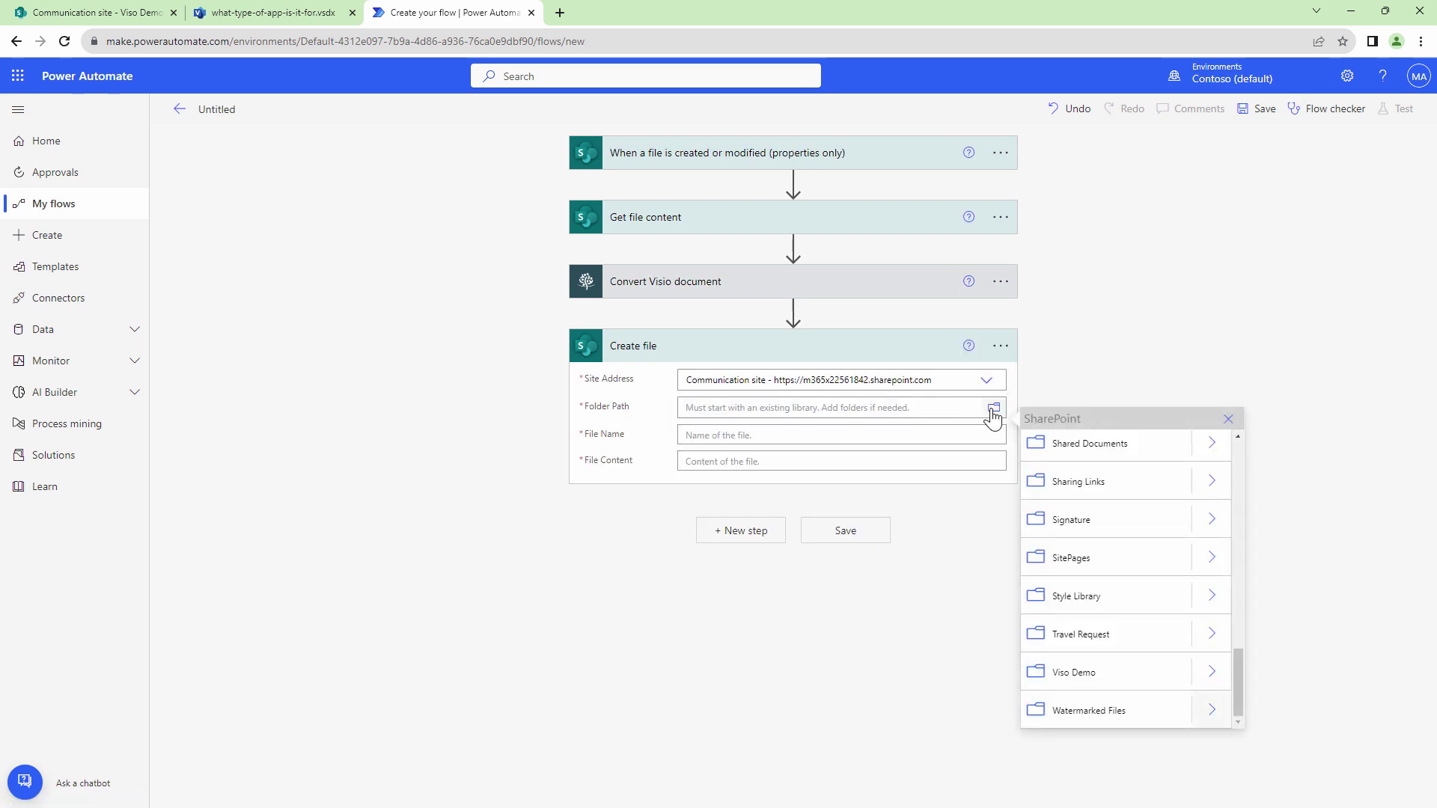
{"action": "left_click_drag", "start_coordinate": [1241, 670], "coordinate": [1248, 592]}
{"action": "left_click", "coordinate": [1134, 642]}
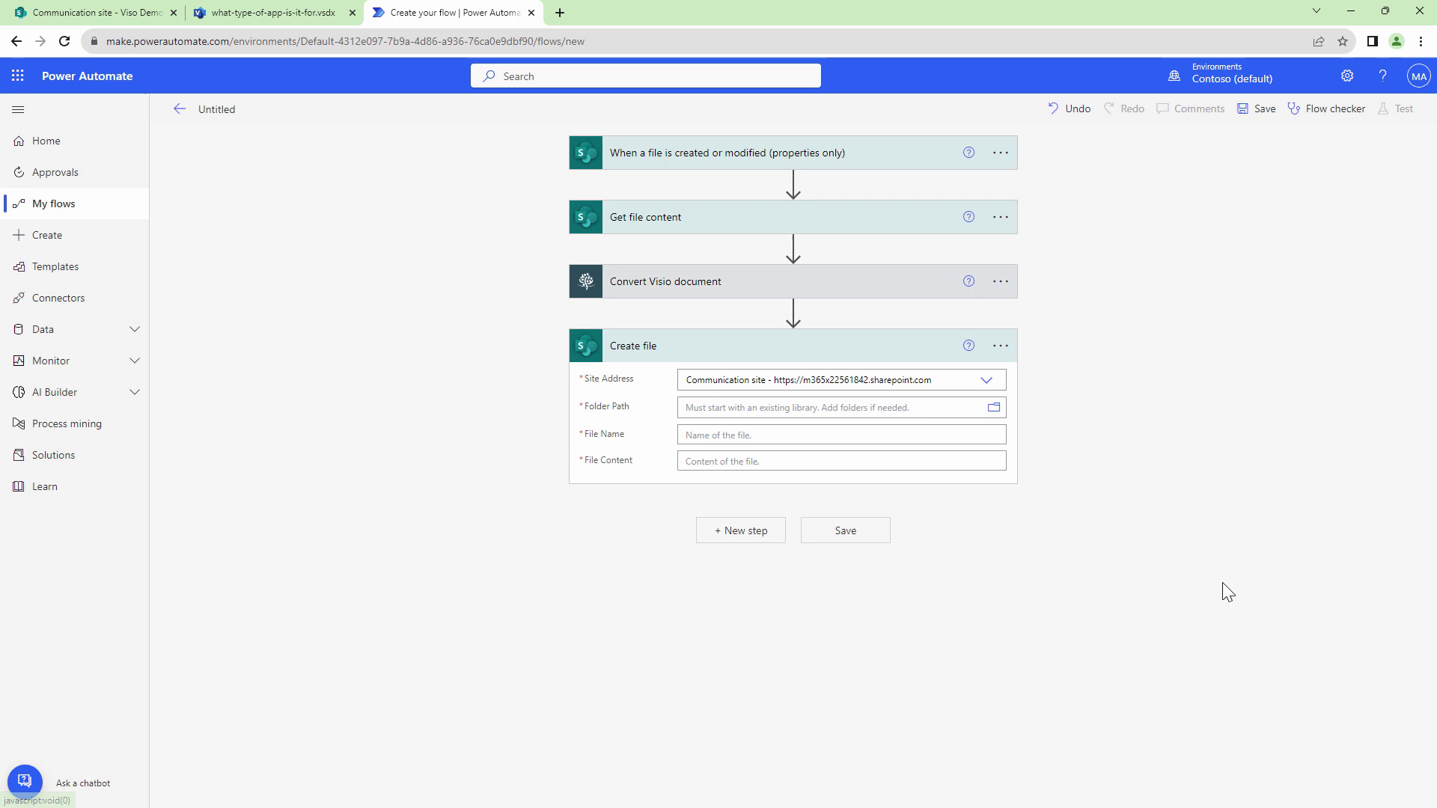
Step: Set File Name to Base file name plus '.pdf' and File Content to Processed file content
{"action": "left_click", "coordinate": [795, 440]}
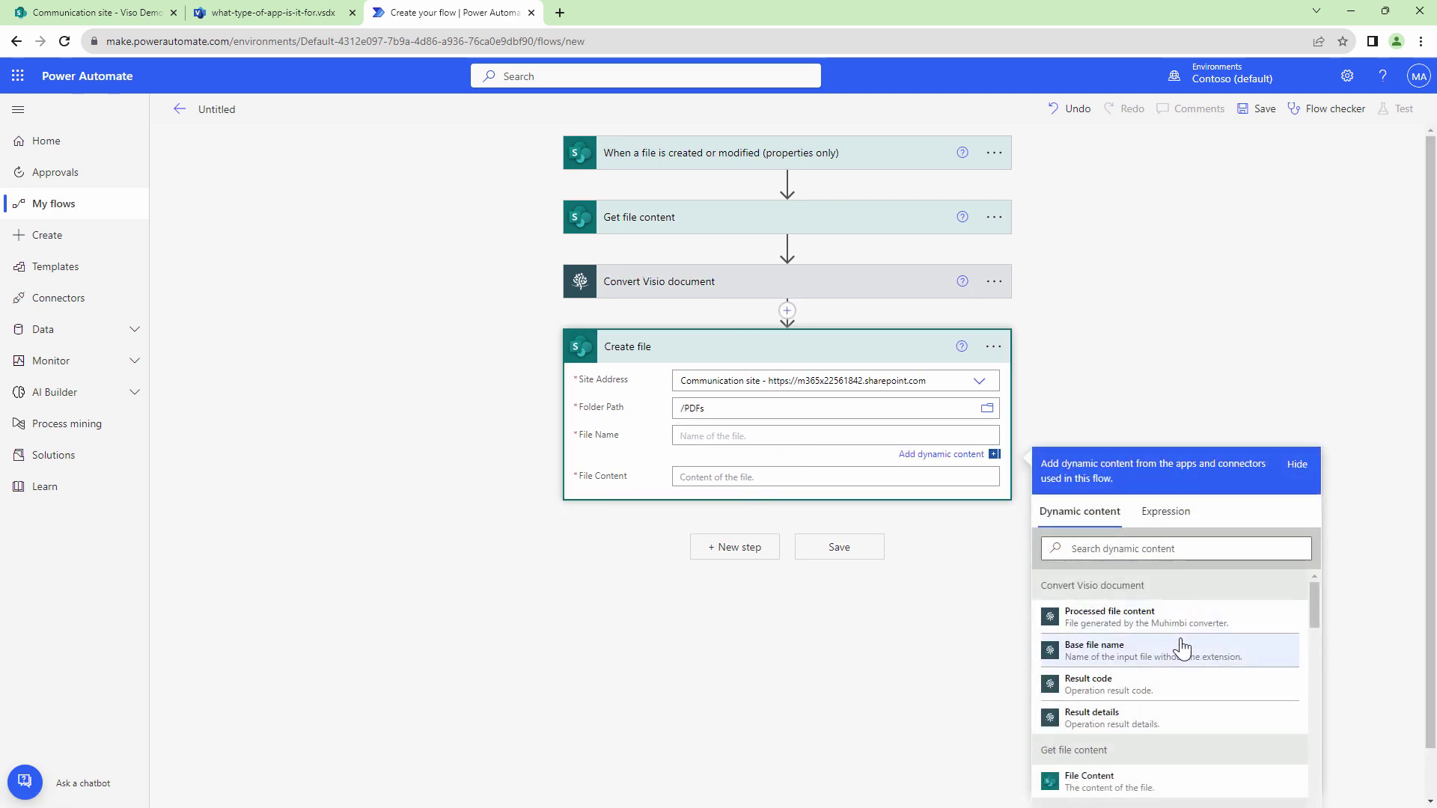
{"action": "left_click", "coordinate": [1182, 649]}
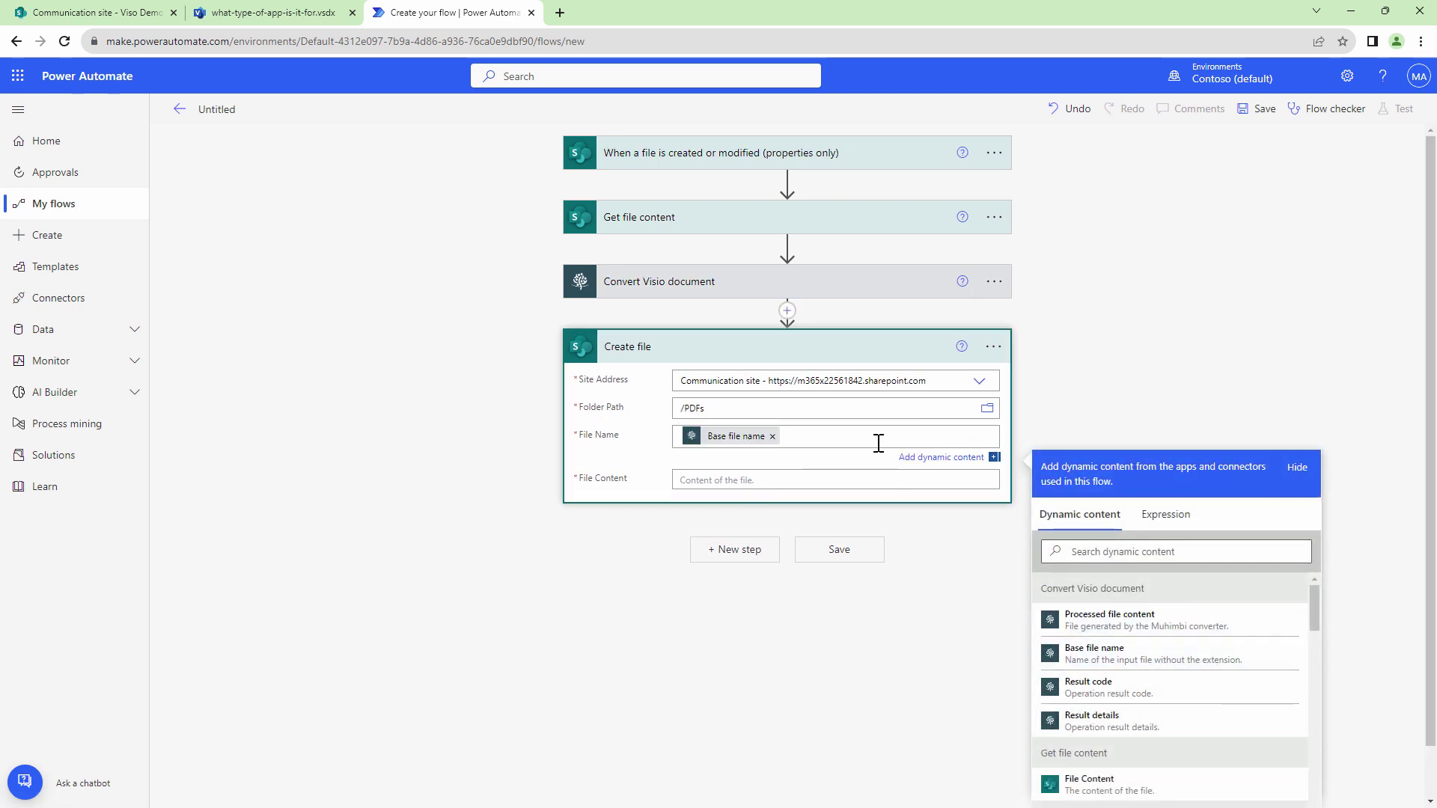
{"action": "type", "text": ".pdf"}
{"action": "left_click", "coordinate": [868, 480]}
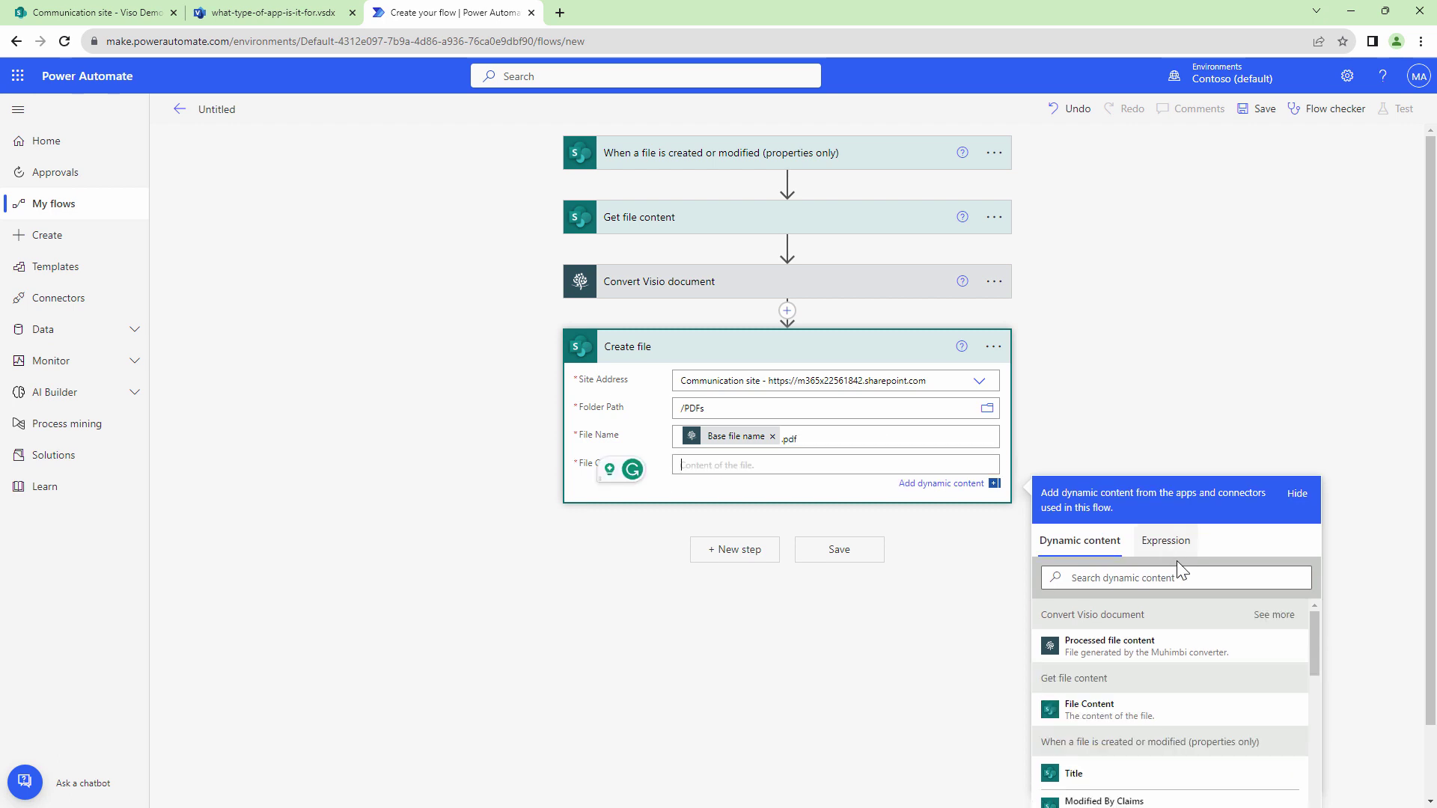
{"action": "left_click", "coordinate": [1210, 651]}
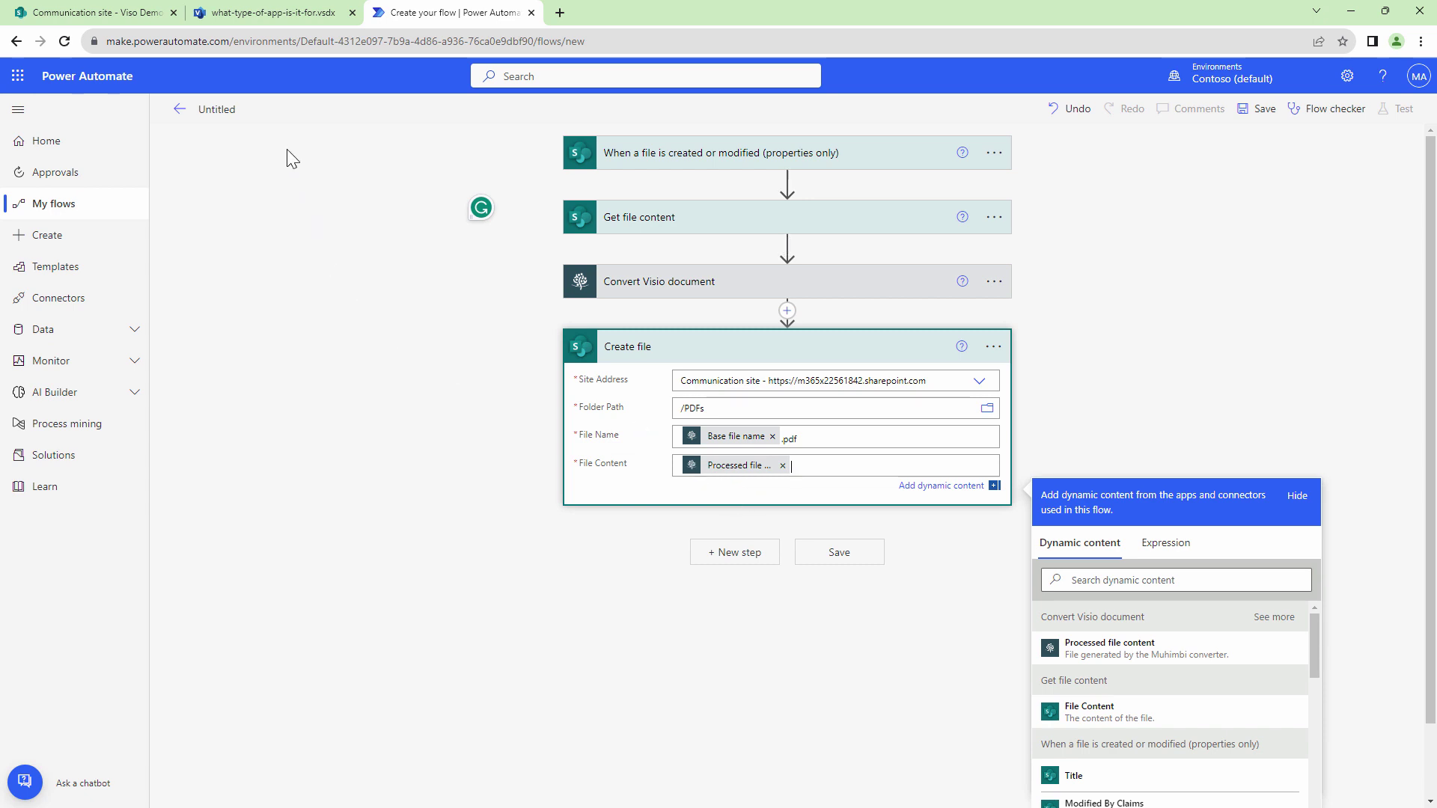
Step: Rename the flow 'Viso to PDF' and save it
{"action": "left_click", "coordinate": [235, 100]}
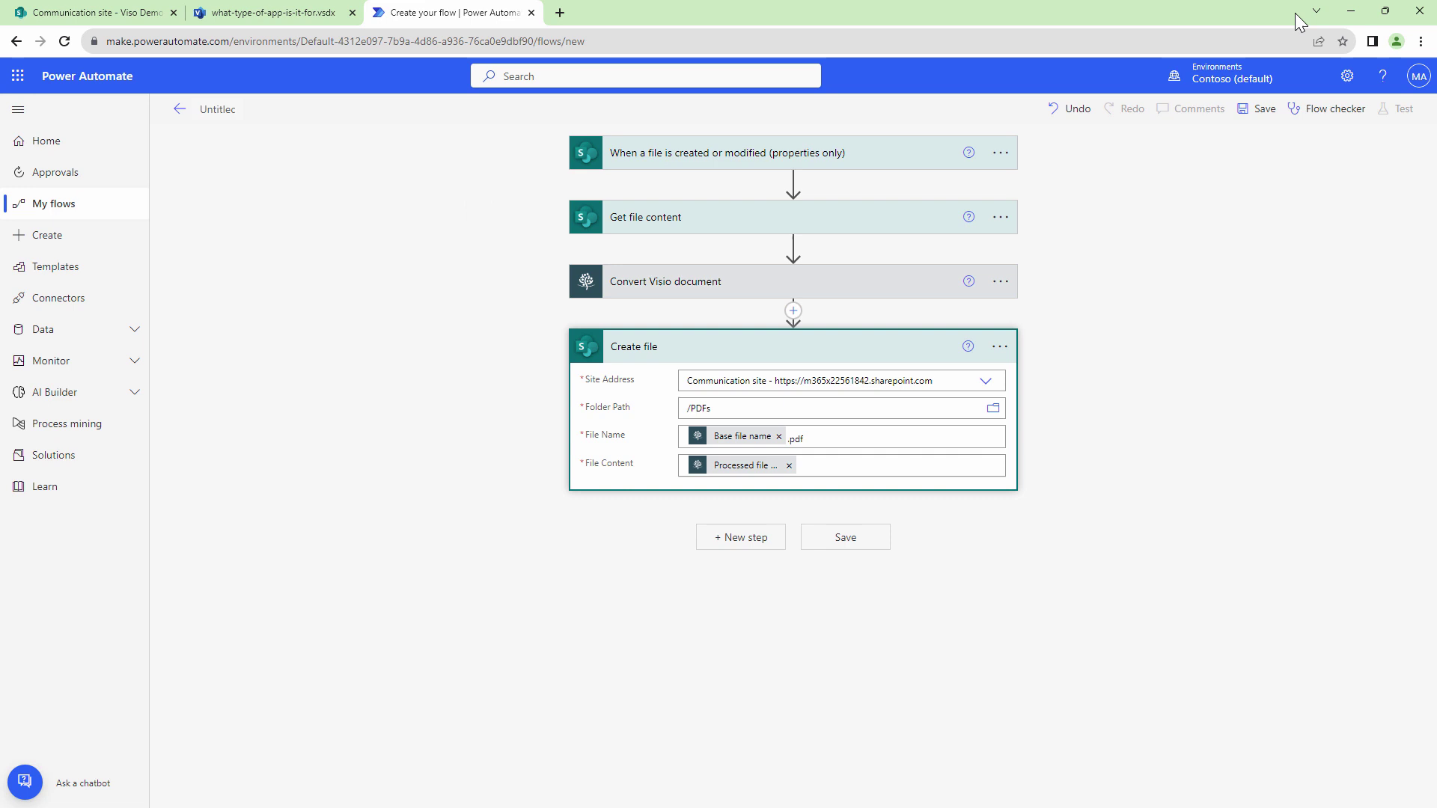
{"action": "type", "text": "Viso to PDF"}
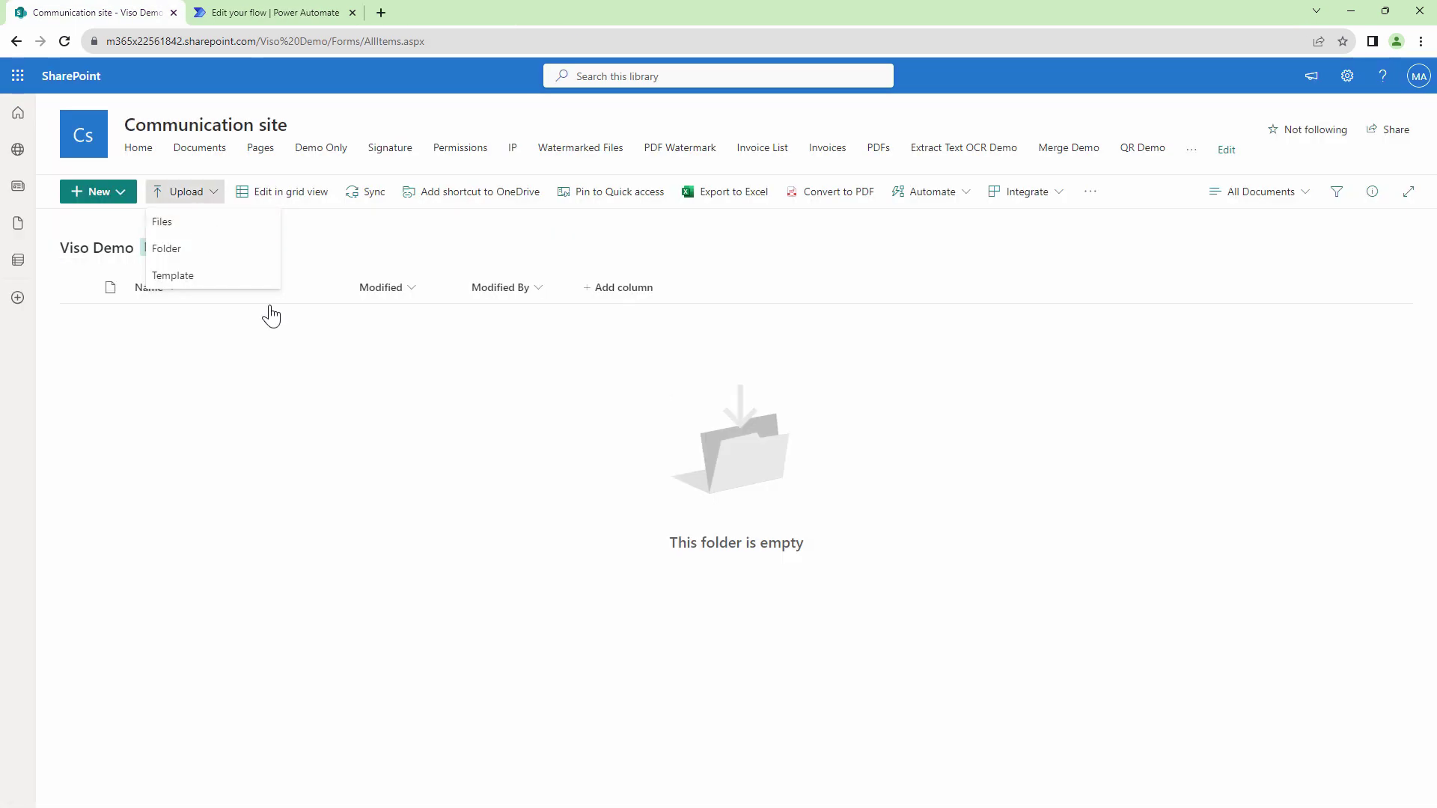
{"action": "left_click", "coordinate": [269, 314]}
Step: Upload the .vsdx into Viso Demo and confirm the flow run created the PDF
{"action": "left_click", "coordinate": [205, 196]}
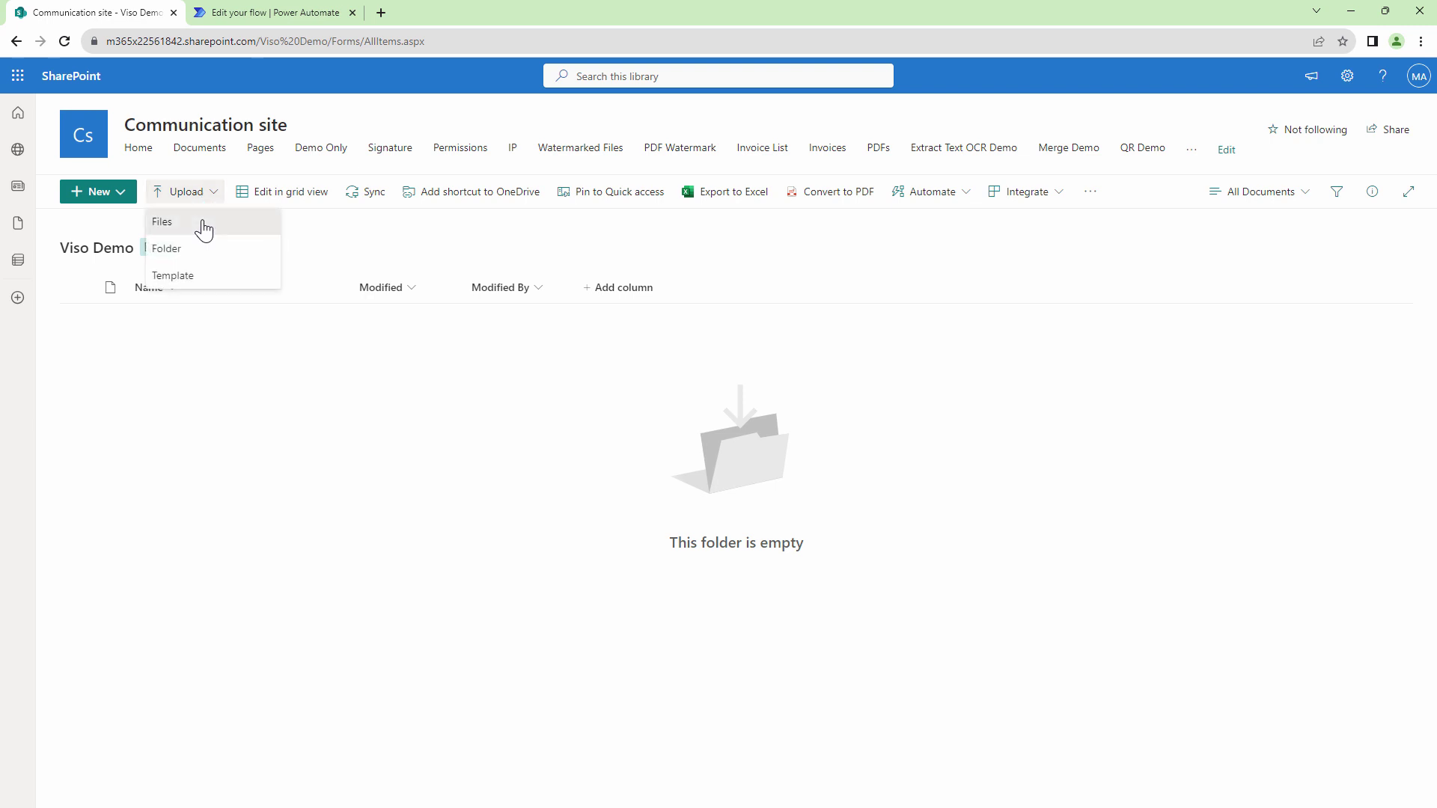
{"action": "left_click", "coordinate": [202, 225]}
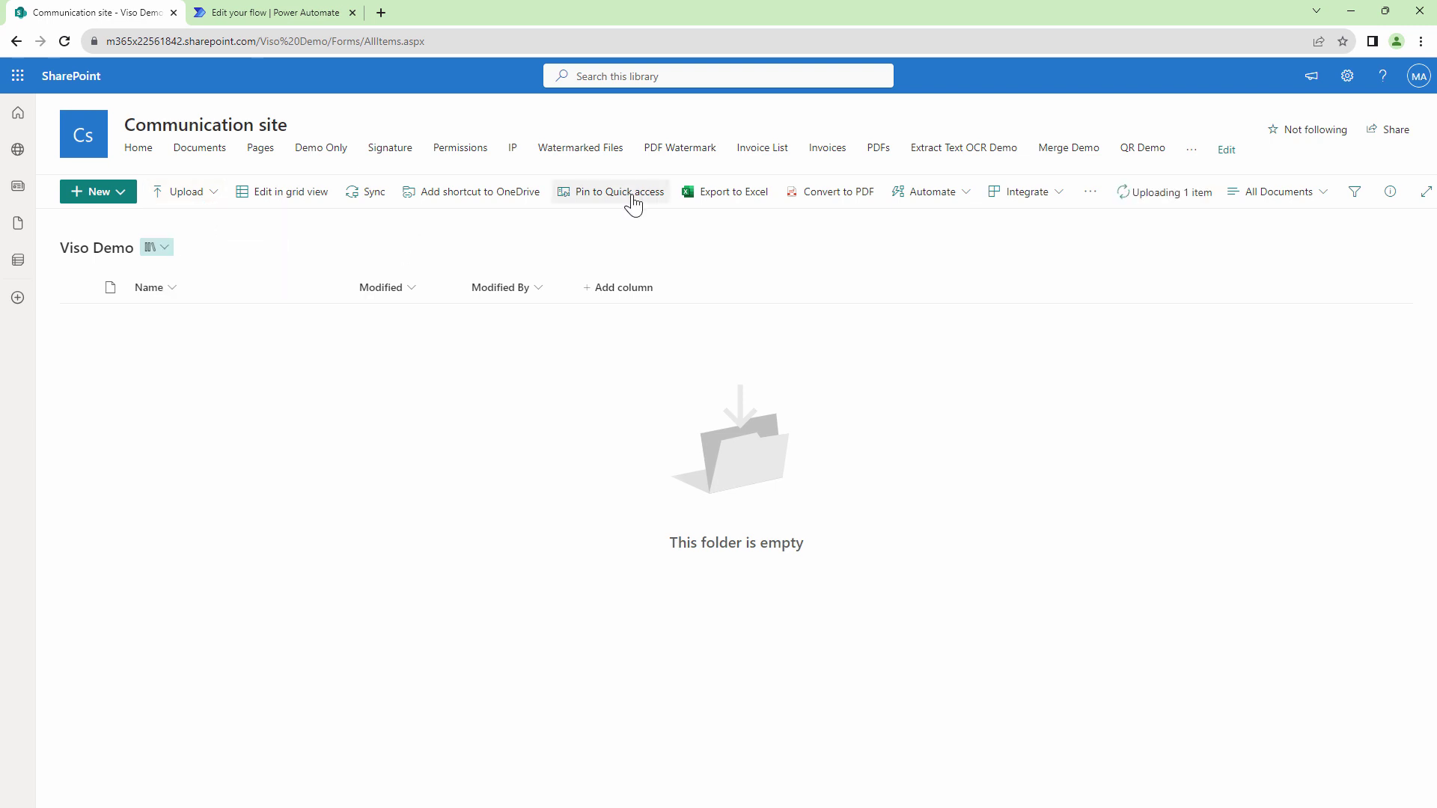
{"action": "left_click", "coordinate": [267, 17]}
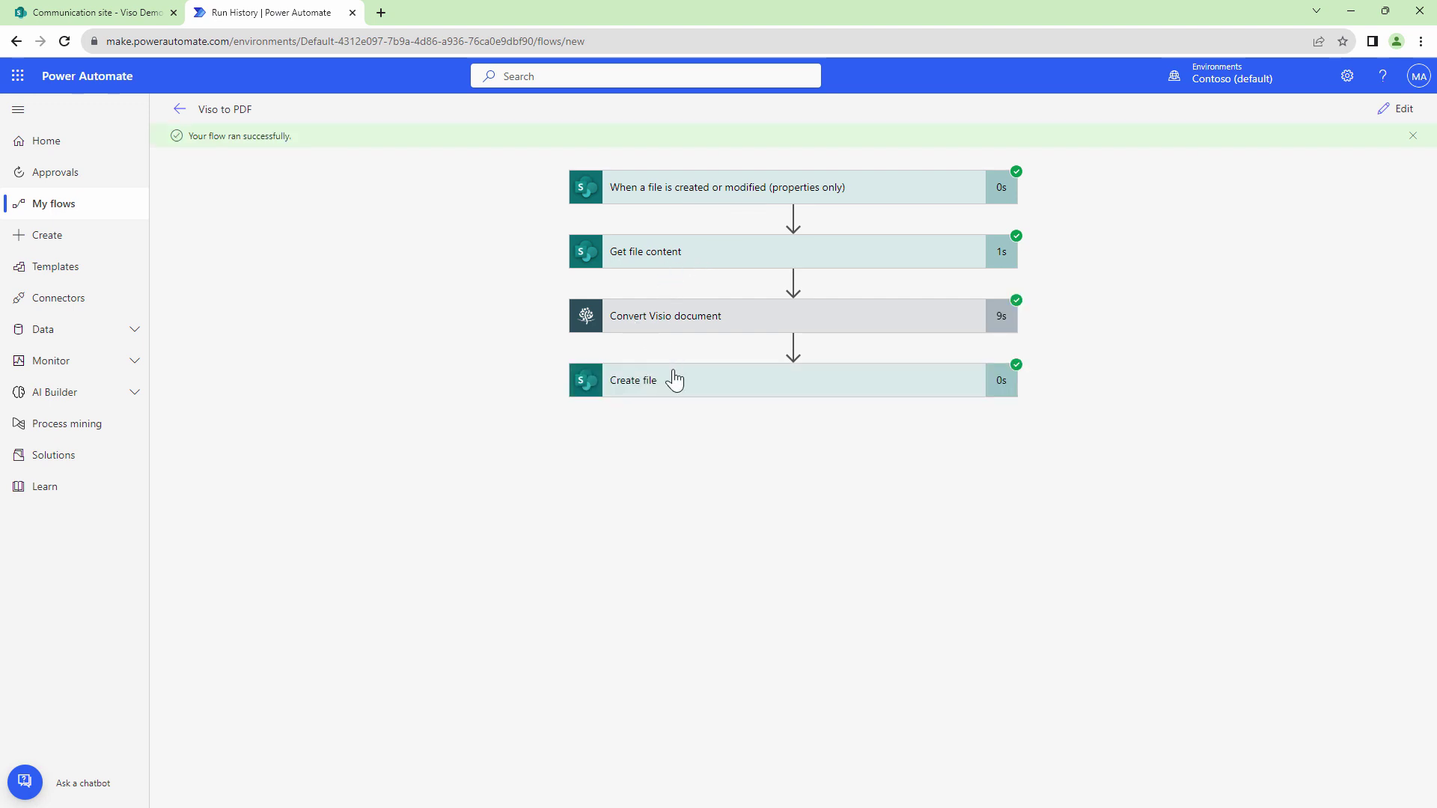
{"action": "left_click", "coordinate": [674, 380]}
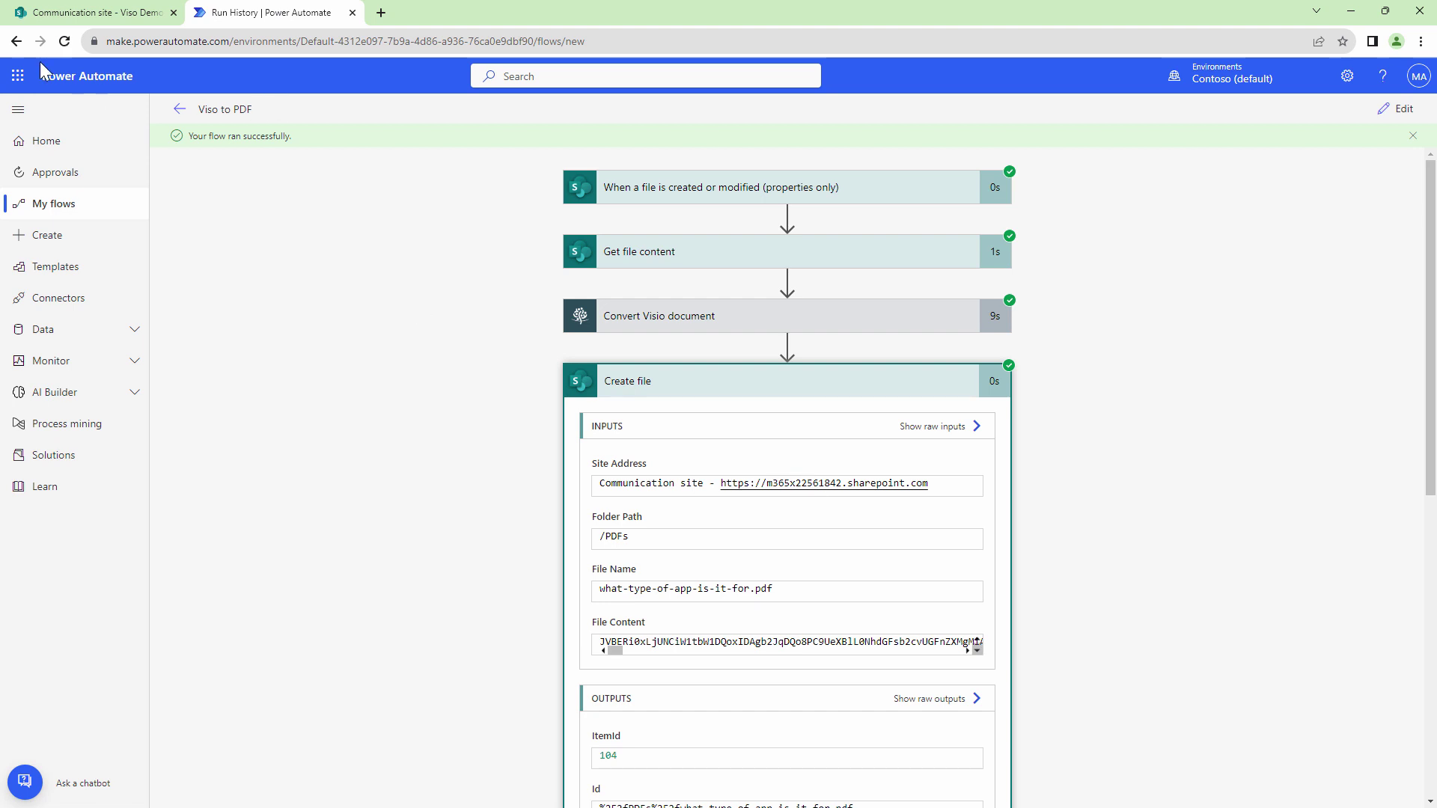
{"action": "left_click", "coordinate": [58, 15]}
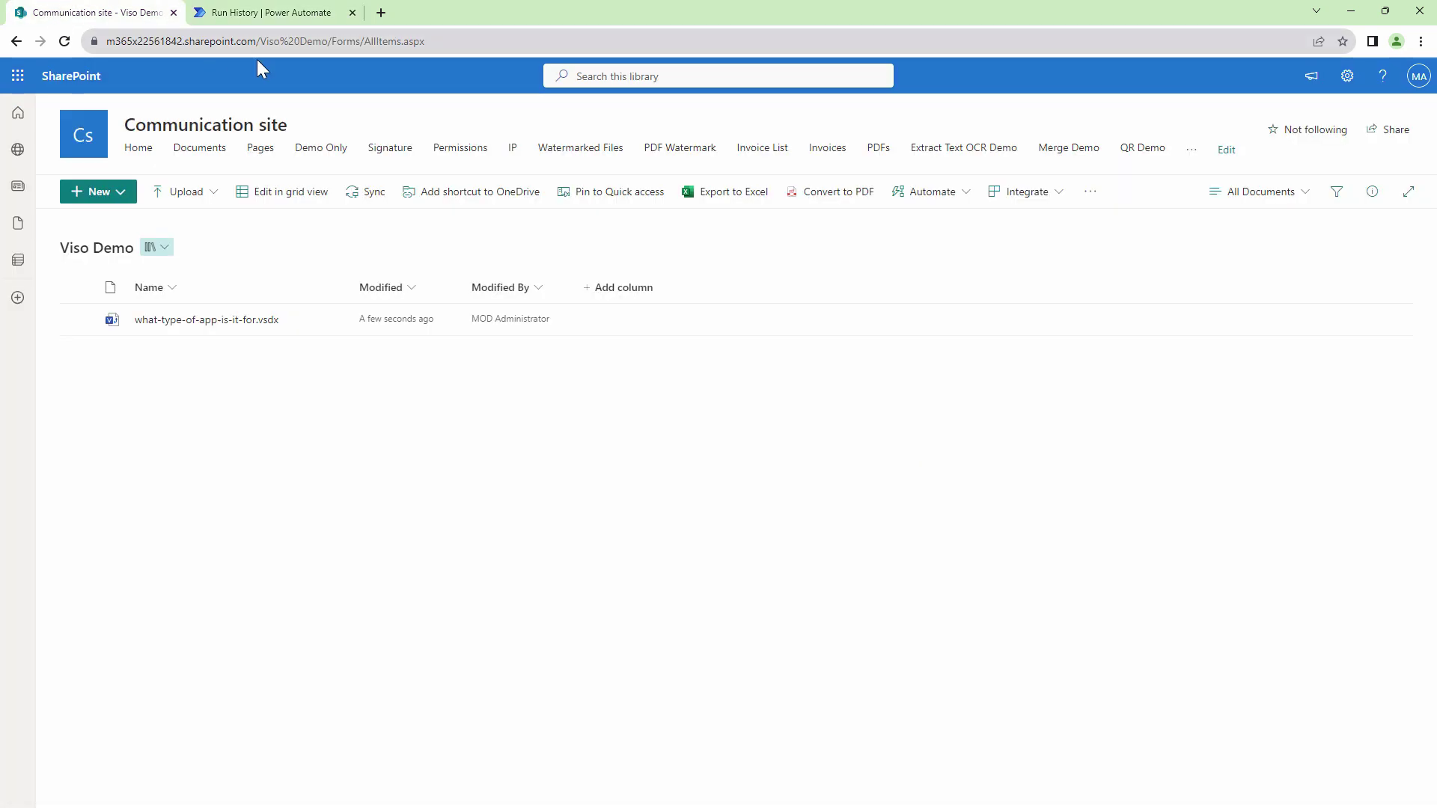
Step: Open what-type-of-app-is-it-for.pdf from the PDFs library in the browser's viewer
{"action": "left_click", "coordinate": [882, 151]}
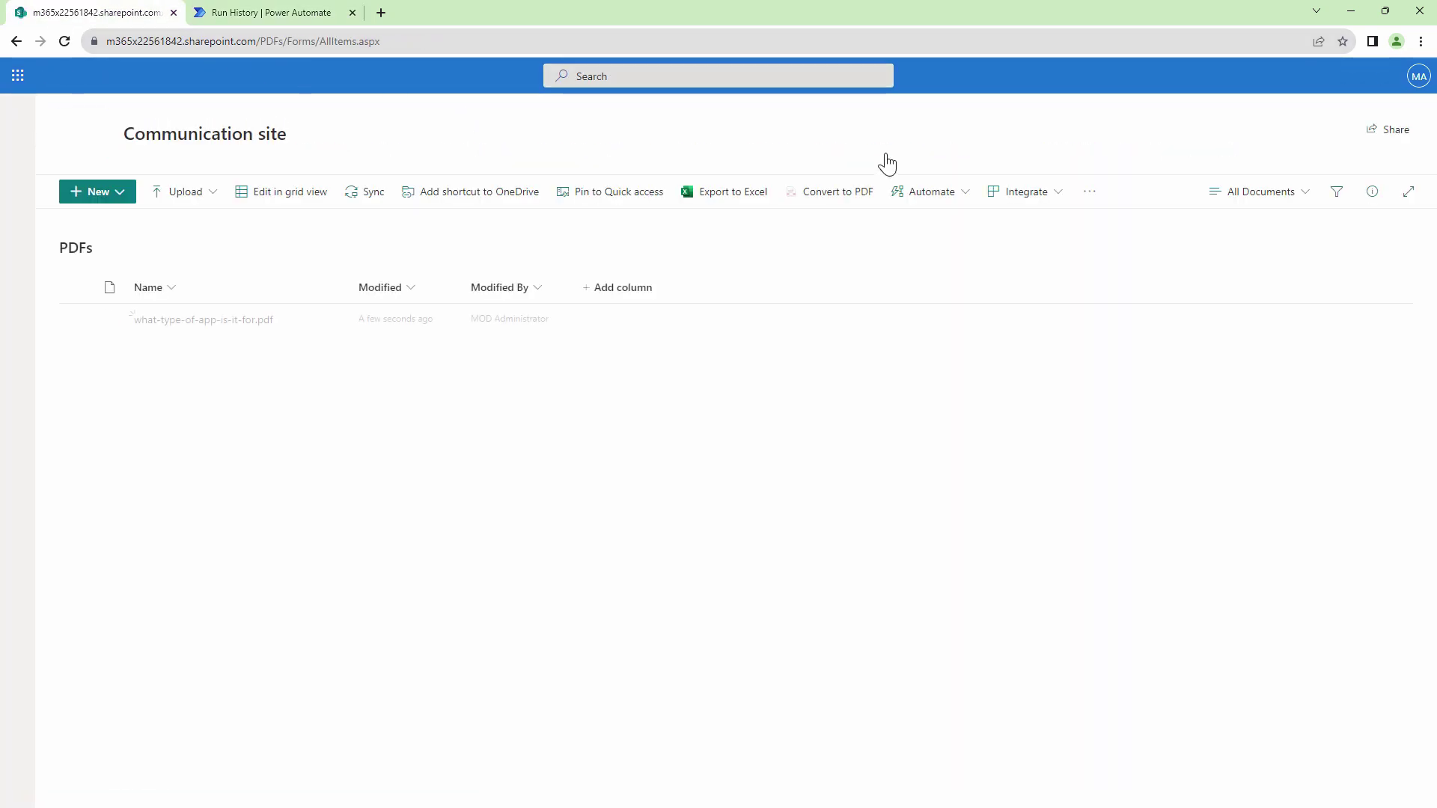
{"action": "left_click", "coordinate": [94, 327]}
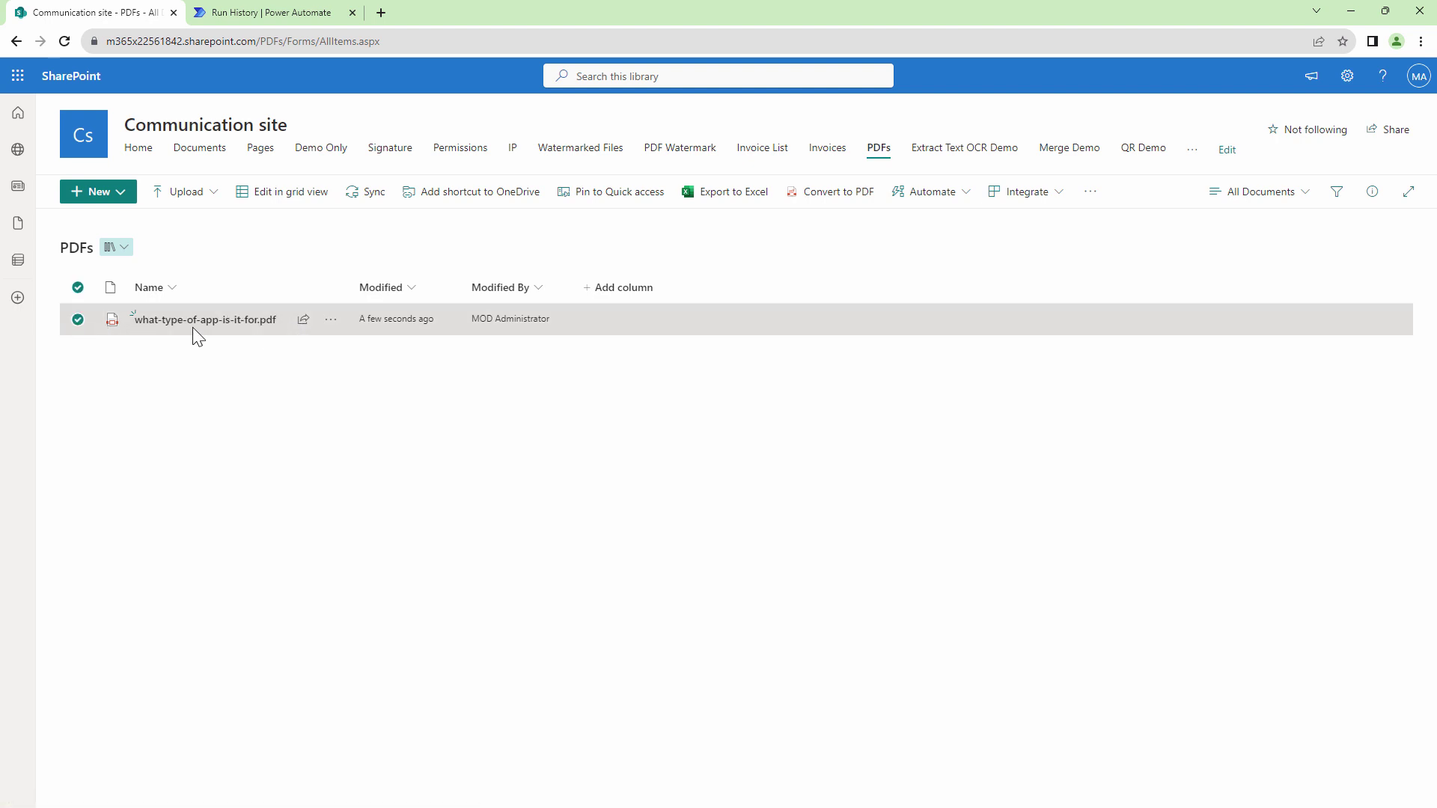
{"action": "left_click", "coordinate": [330, 319]}
{"action": "mouse_move", "coordinate": [424, 283]}
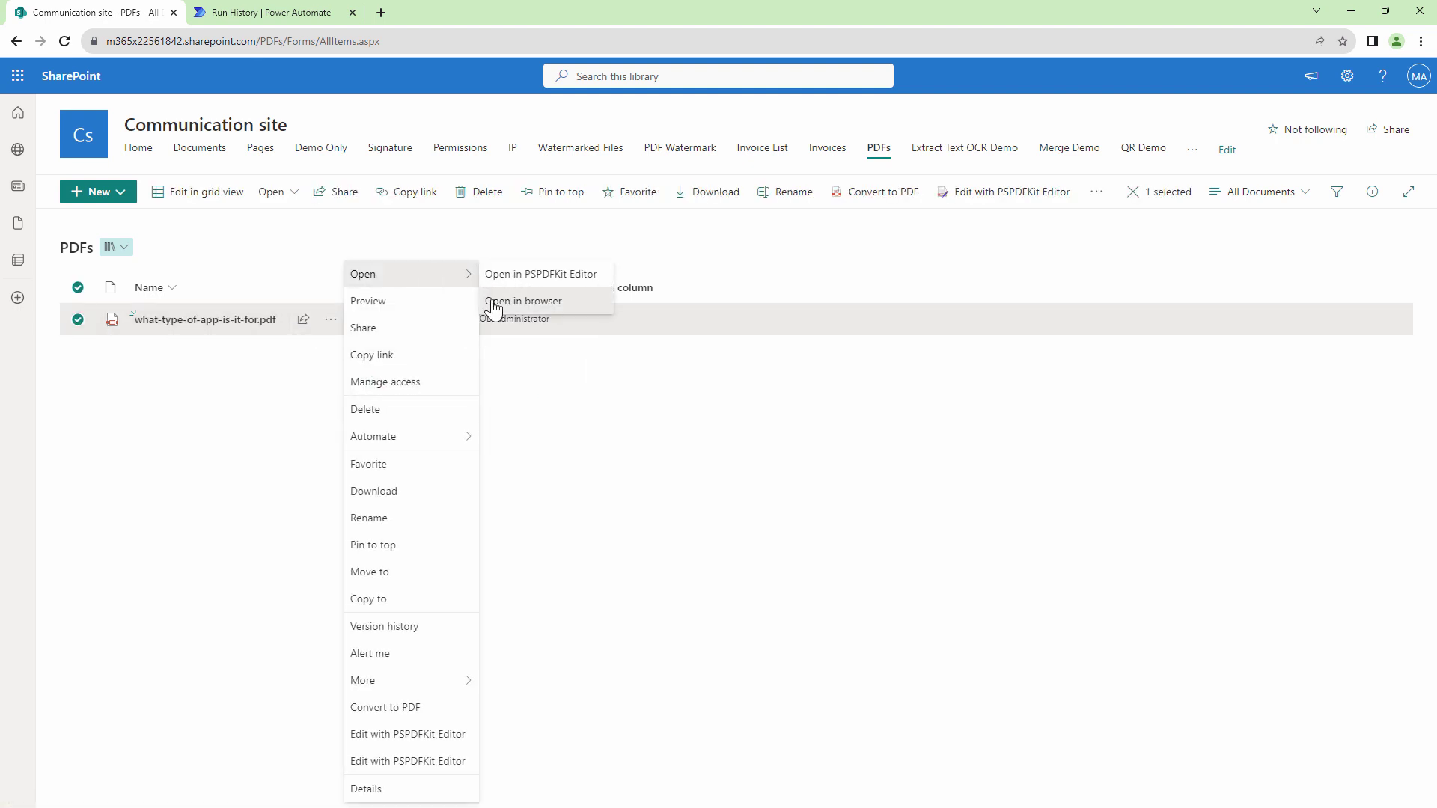
{"action": "left_click", "coordinate": [523, 299]}
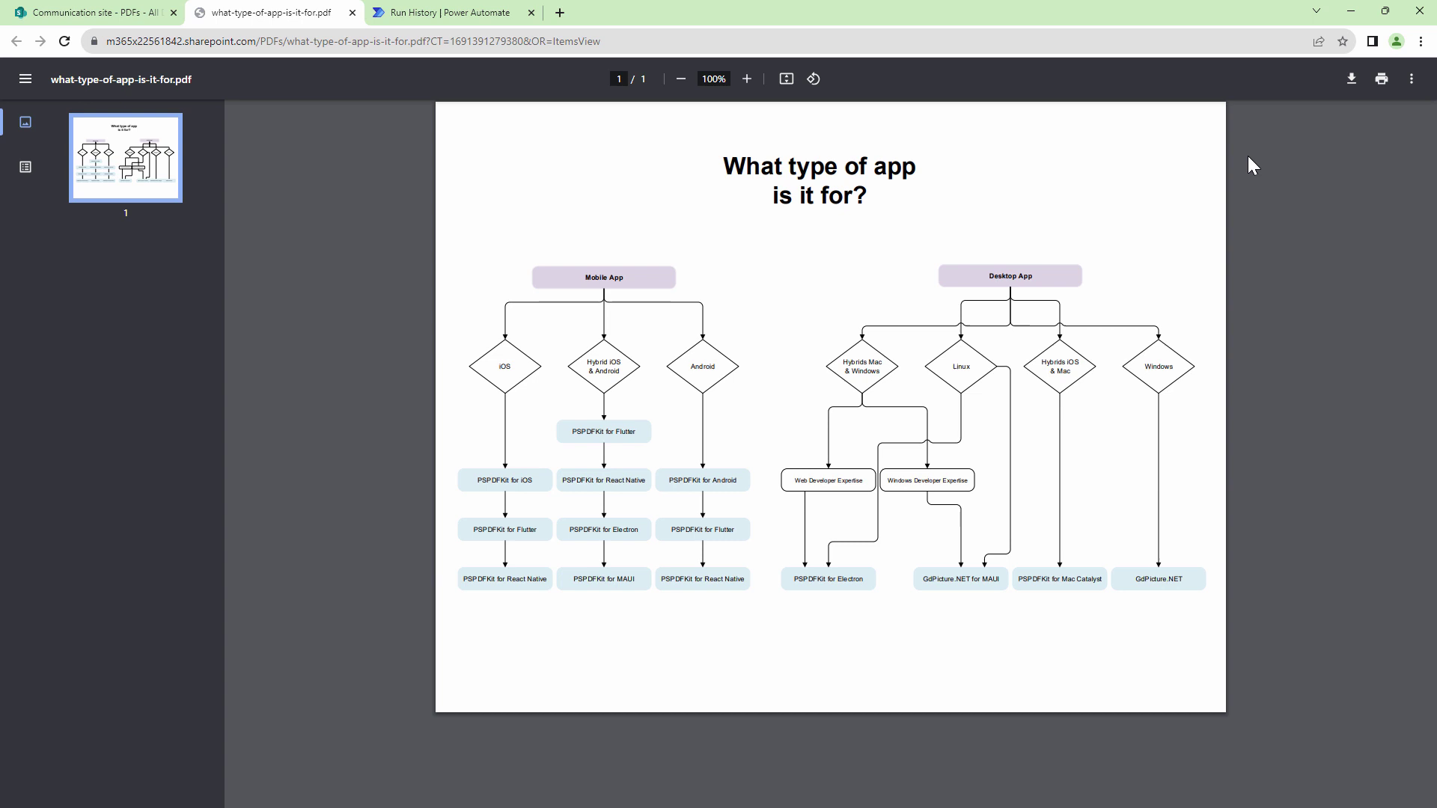